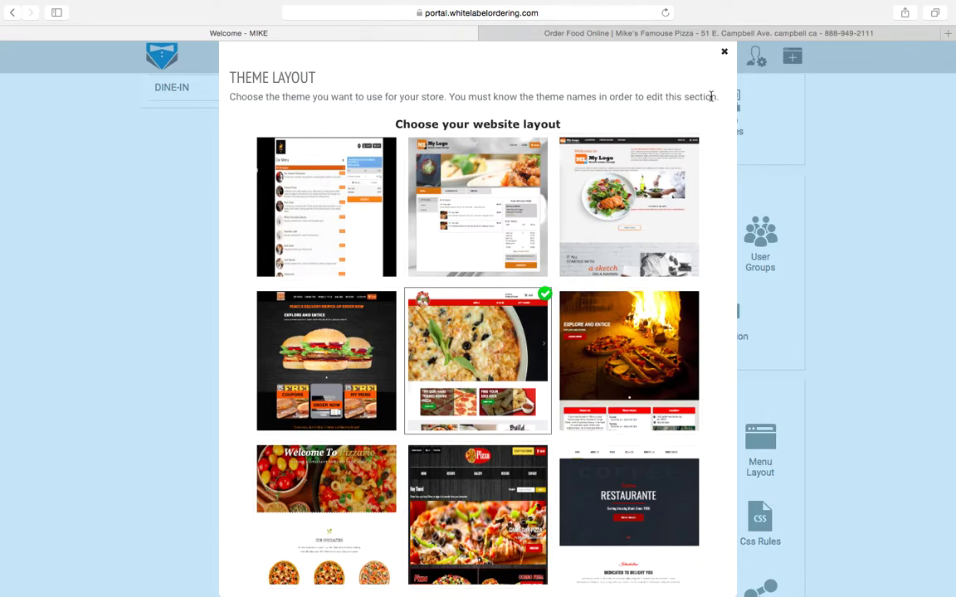
Close the theme layout chooser and open the Styler for the store website
{"action": "left_click", "coordinate": [726, 55]}
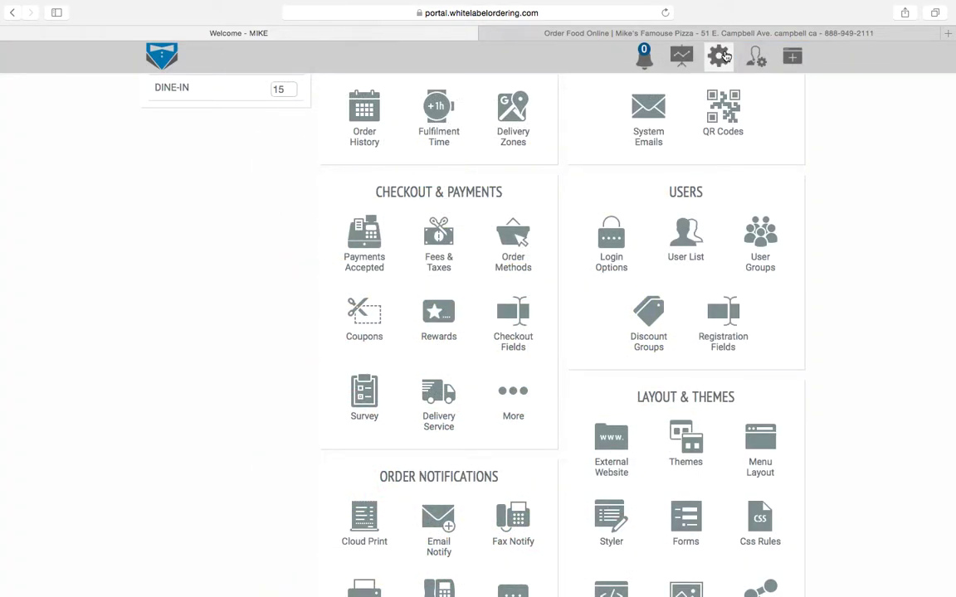
{"action": "scroll", "coordinate": [661, 380], "scroll_direction": "down", "scroll_amount": 3}
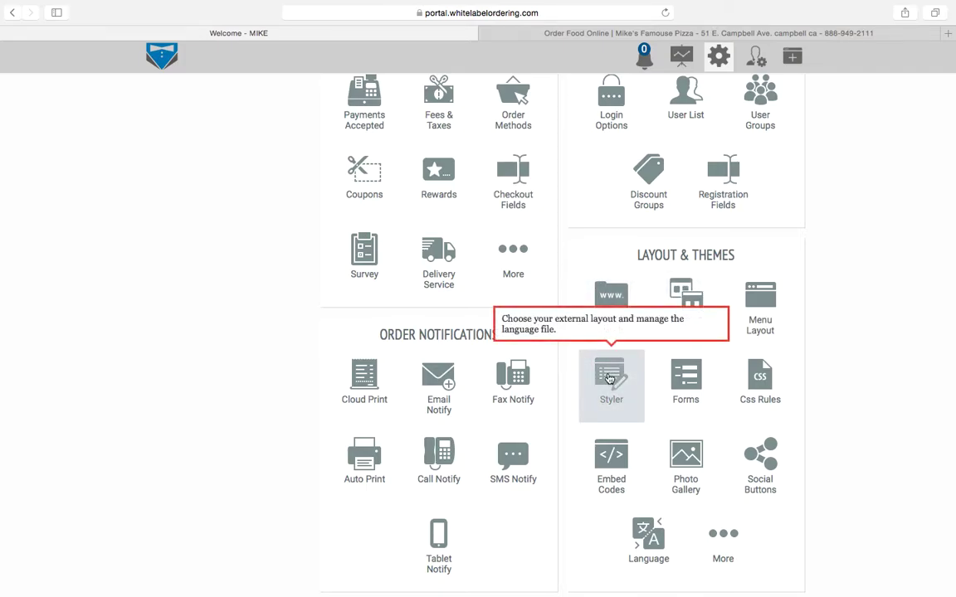
{"action": "left_click", "coordinate": [609, 378]}
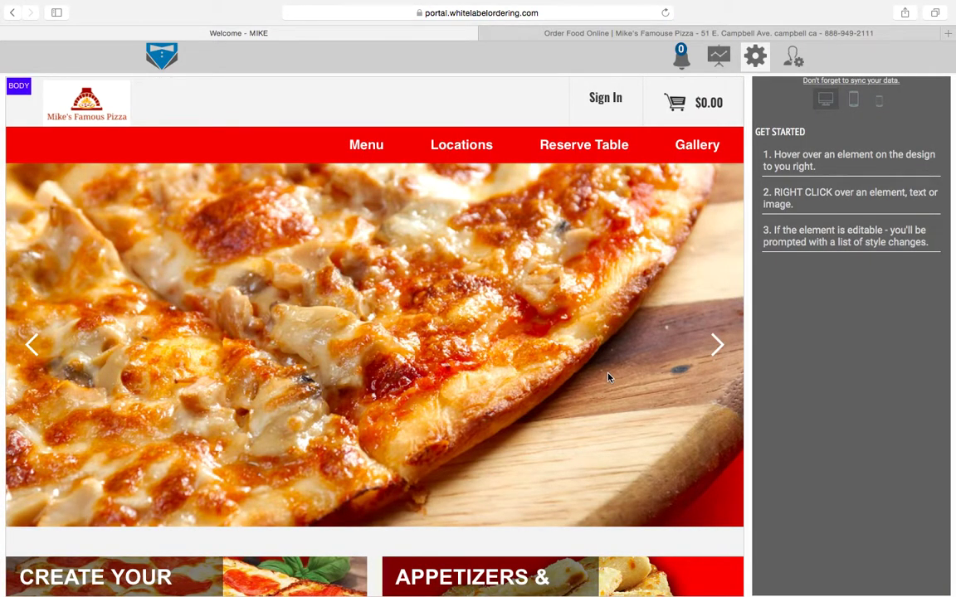
Replace the Mike's Desserts image on the homepage with the chocolate ice cream photo Depositphotos_65922829_m-2015.jpg from the Desktop
{"action": "scroll", "coordinate": [433, 258], "scroll_direction": "down", "scroll_amount": 10}
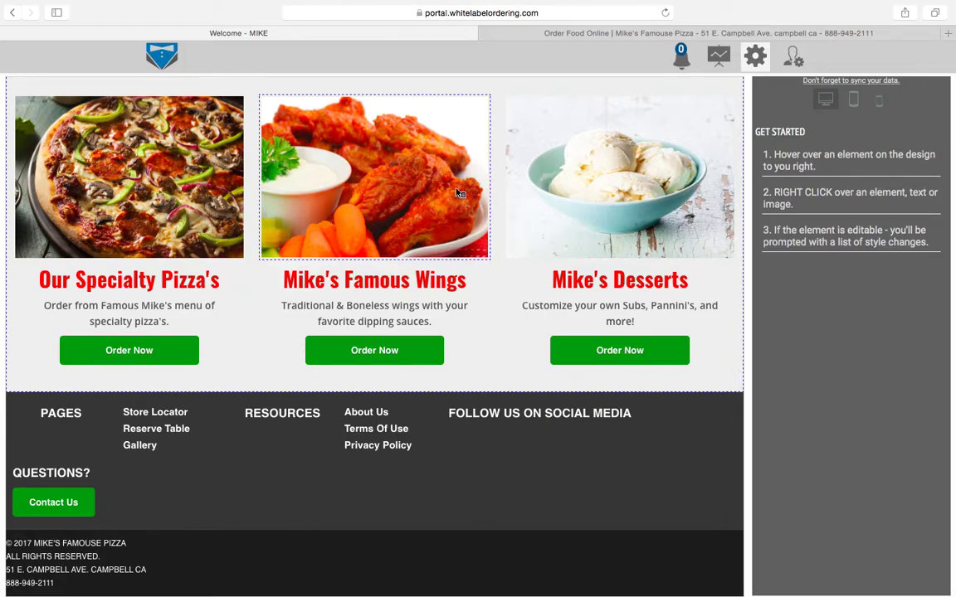
{"action": "right_click", "coordinate": [611, 178]}
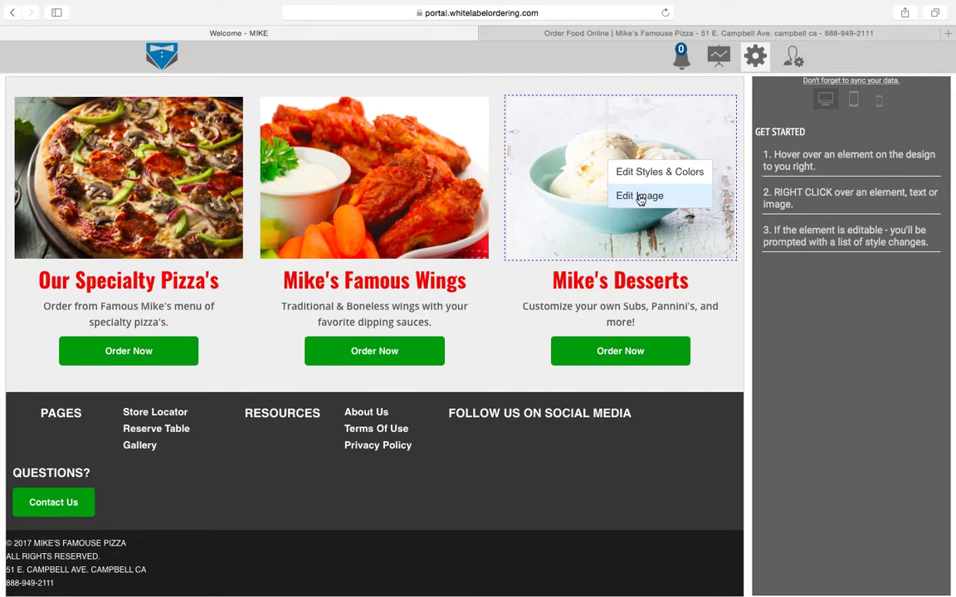
{"action": "left_click", "coordinate": [640, 197]}
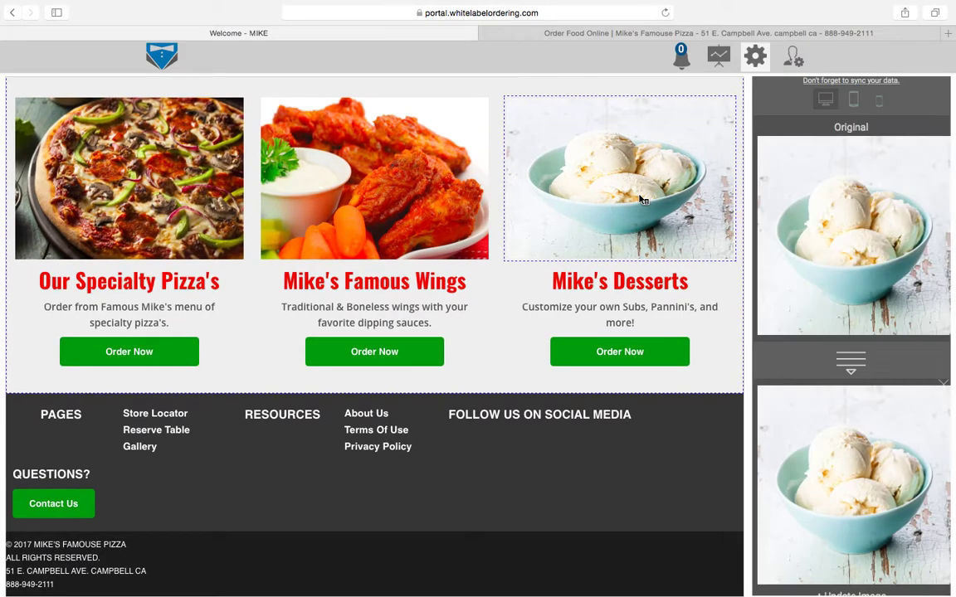
{"action": "scroll", "coordinate": [758, 198], "scroll_direction": "down", "scroll_amount": 1}
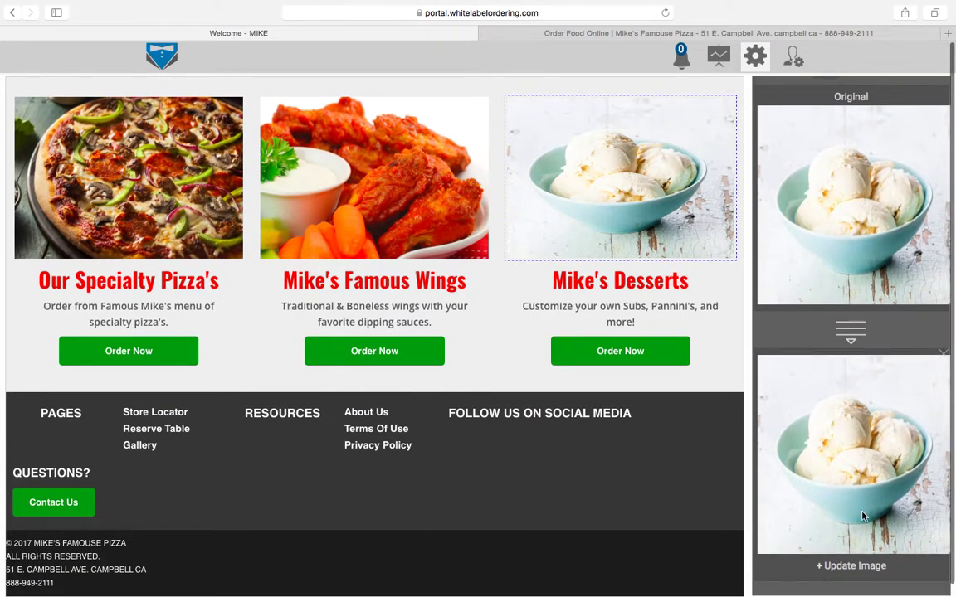
{"action": "left_click", "coordinate": [822, 567]}
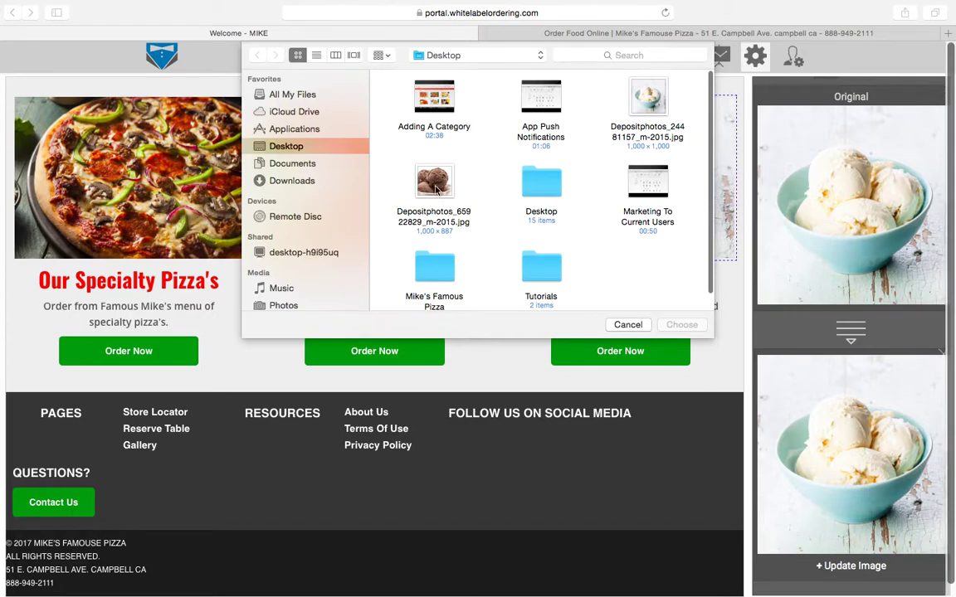
{"action": "left_click", "coordinate": [432, 187]}
{"action": "left_click", "coordinate": [679, 325]}
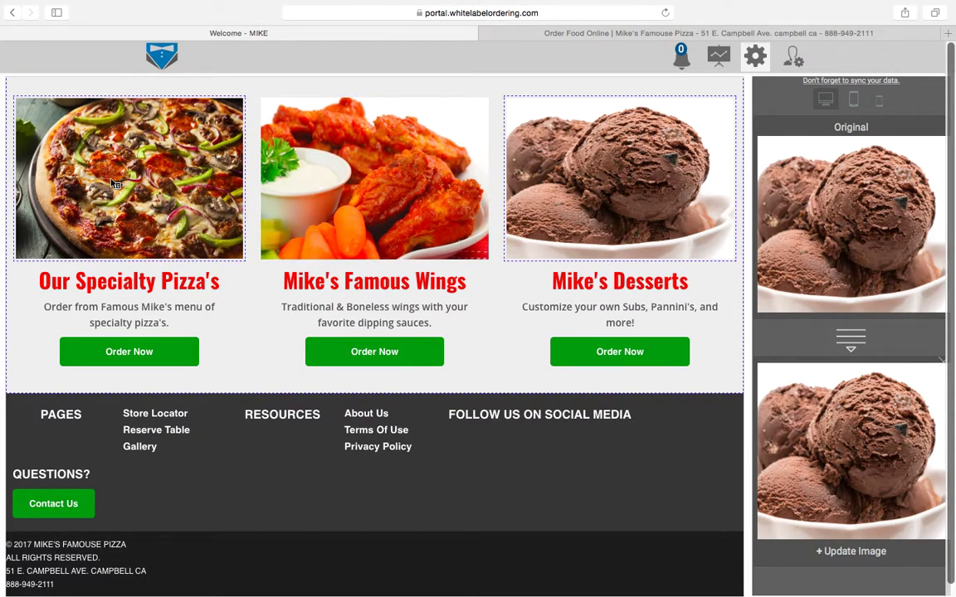
Inspect the background image options of the Create Your Own Pizza tile, including its image file chooser, without picking a file
{"action": "scroll", "coordinate": [346, 158], "scroll_direction": "up", "scroll_amount": 5}
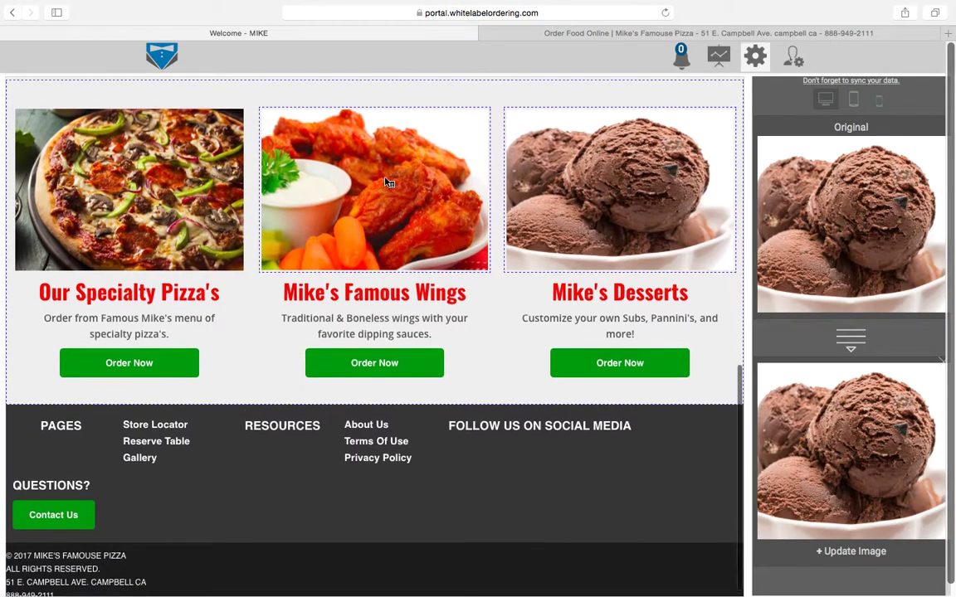
{"action": "scroll", "coordinate": [386, 183], "scroll_direction": "up", "scroll_amount": 2}
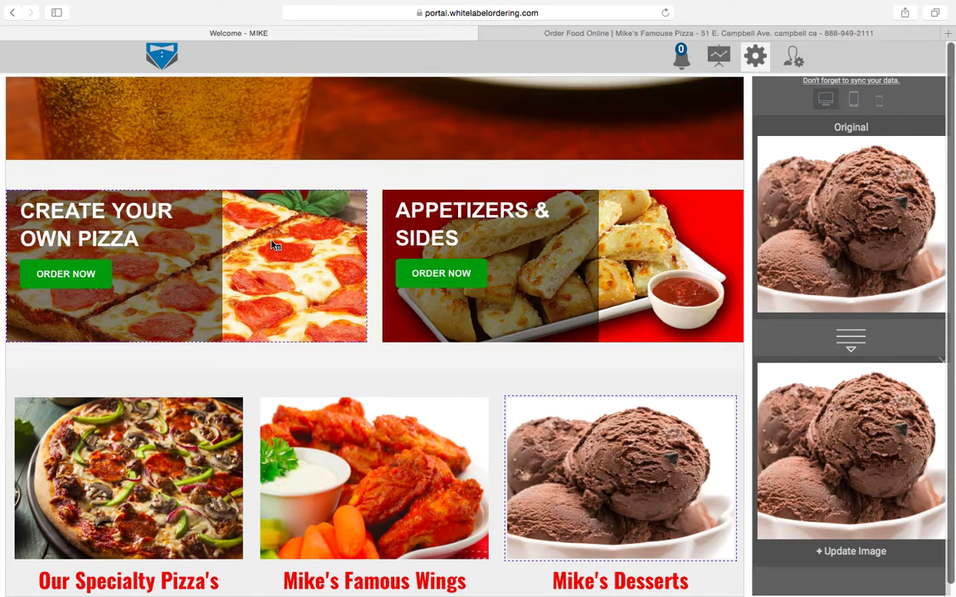
{"action": "scroll", "coordinate": [822, 341], "scroll_direction": "down", "scroll_amount": 1}
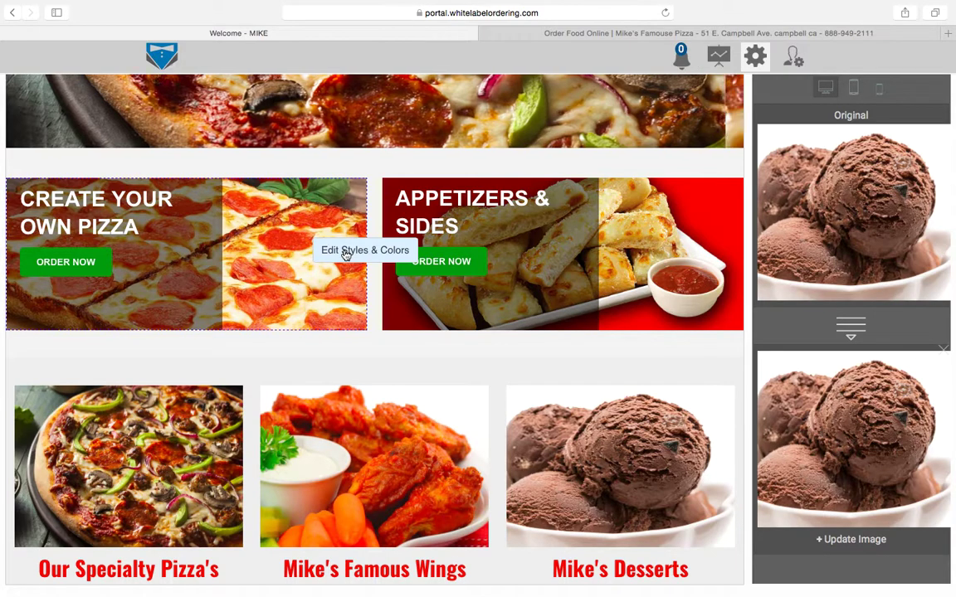
{"action": "left_click", "coordinate": [346, 253]}
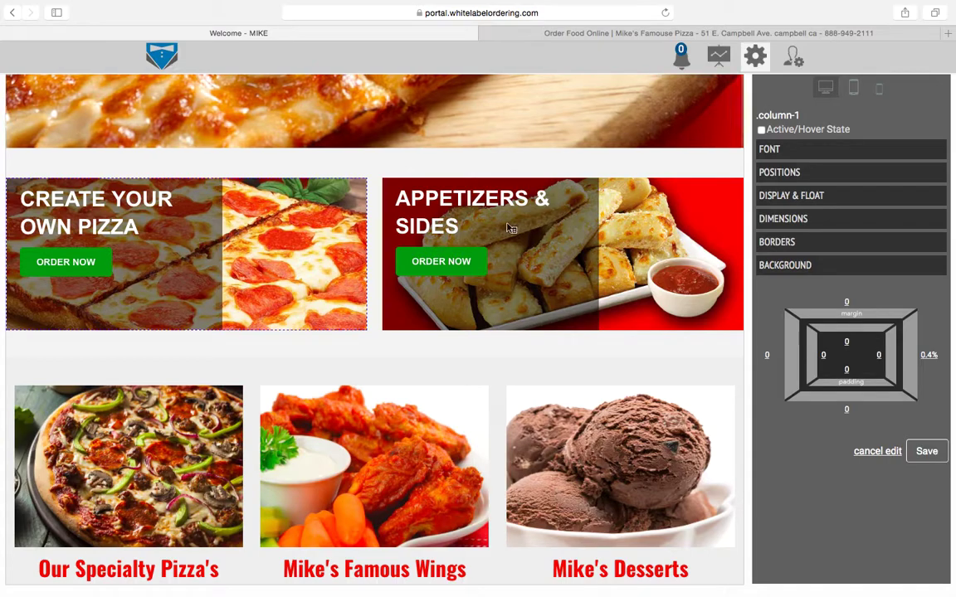
{"action": "left_click", "coordinate": [789, 266]}
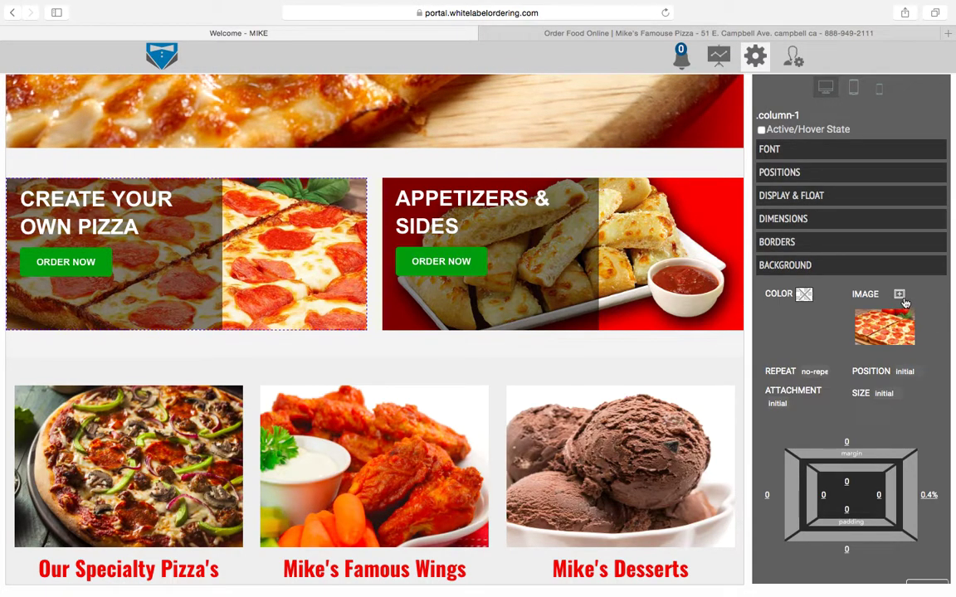
{"action": "left_click", "coordinate": [901, 297]}
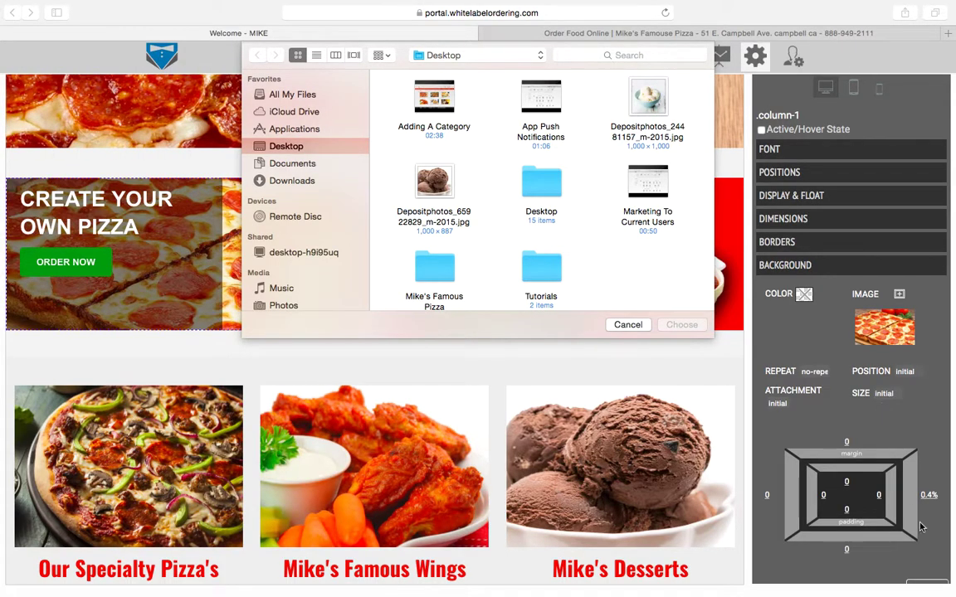
{"action": "left_click", "coordinate": [628, 325]}
{"action": "scroll", "coordinate": [822, 380], "scroll_direction": "down", "scroll_amount": 3}
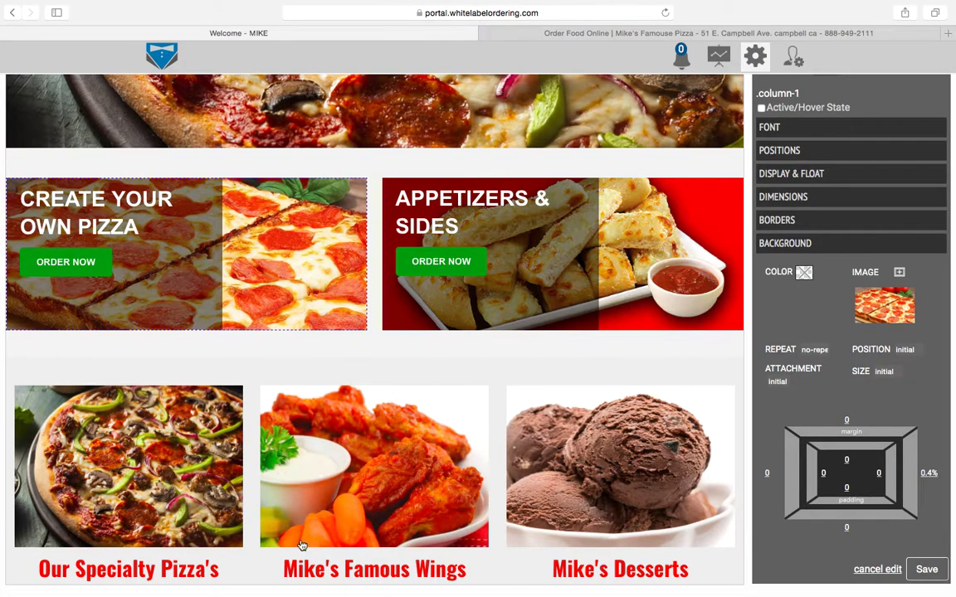
Open the banner editor of the homepage's main slider and look through its list of banners
{"action": "left_click", "coordinate": [370, 424]}
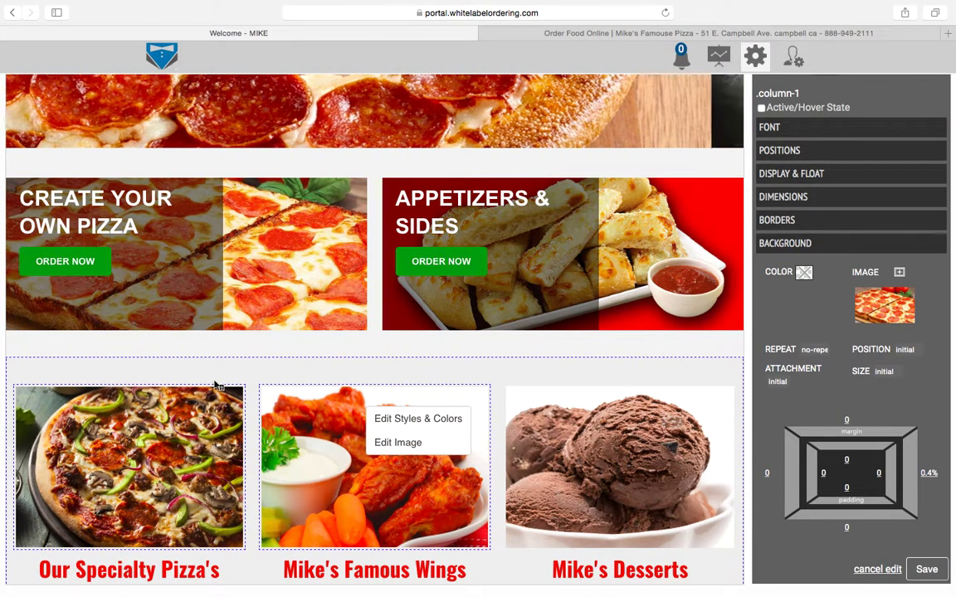
{"action": "left_click", "coordinate": [276, 259]}
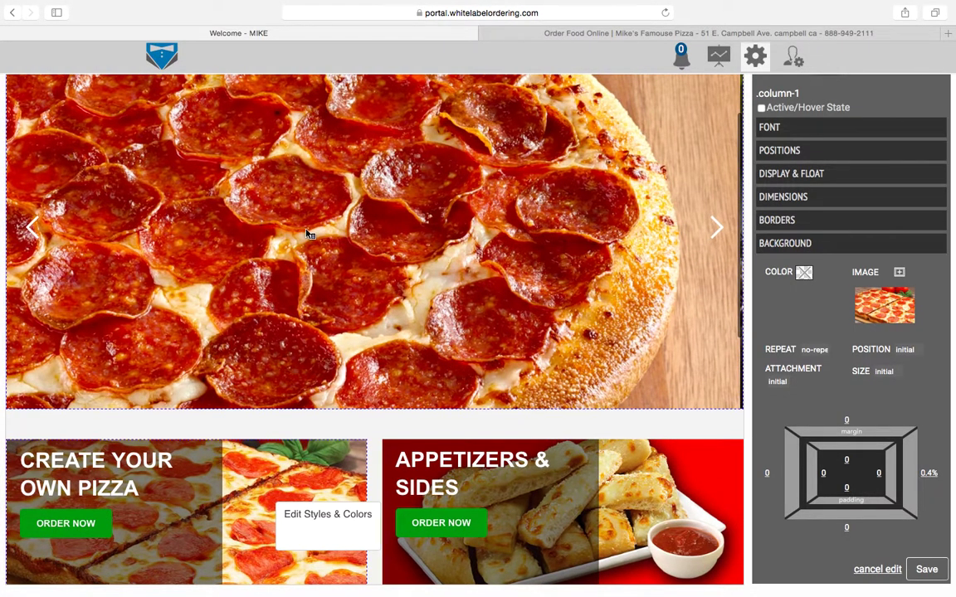
{"action": "mouse_move", "coordinate": [309, 234]}
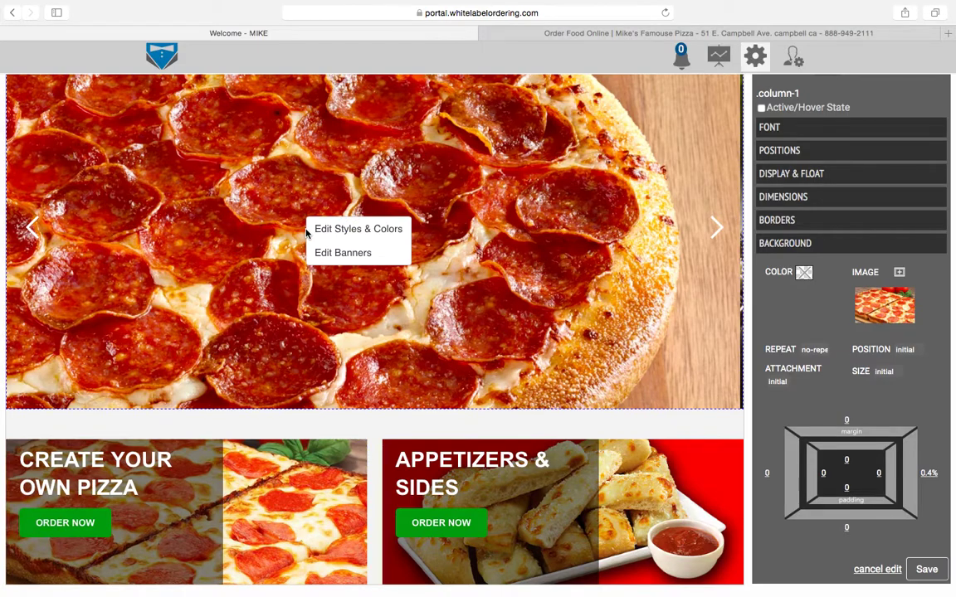
{"action": "left_click", "coordinate": [344, 253]}
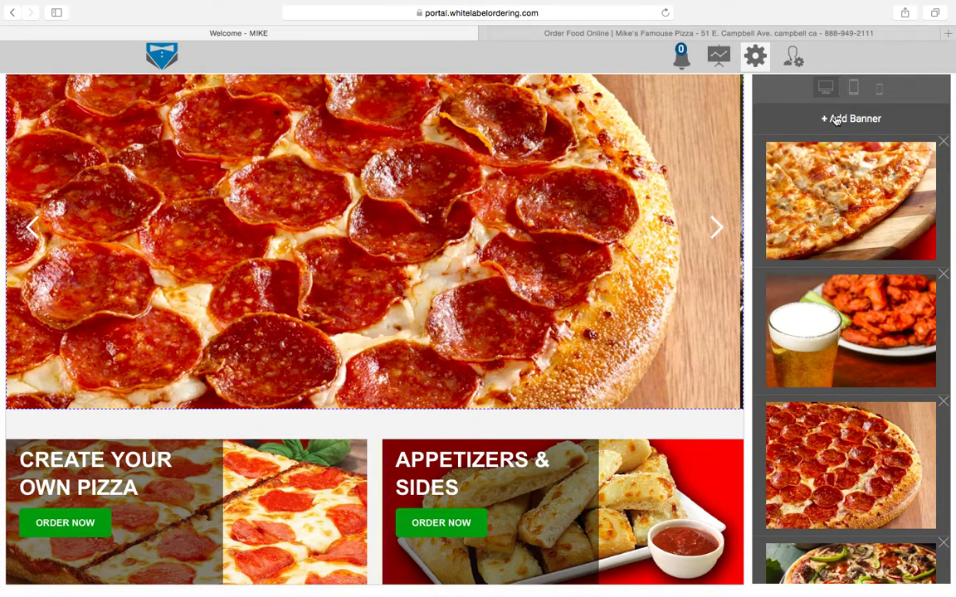
{"action": "scroll", "coordinate": [855, 192], "scroll_direction": "down", "scroll_amount": 1}
{"action": "scroll", "coordinate": [851, 174], "scroll_direction": "up", "scroll_amount": 1}
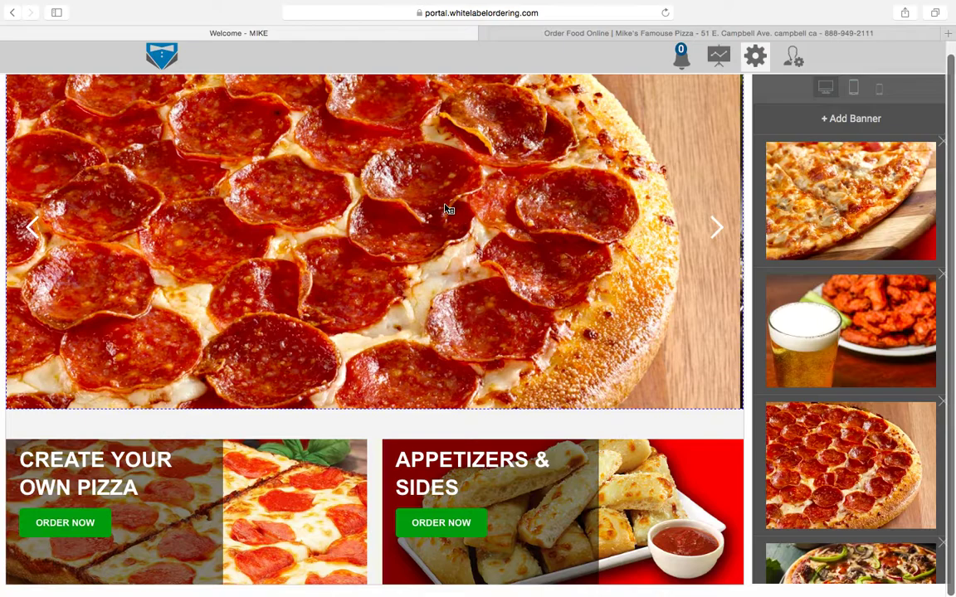
Change the Mike's Desserts heading on the homepage to "Mike's Yummy Desserts" and save the new language
{"action": "scroll", "coordinate": [523, 194], "scroll_direction": "down", "scroll_amount": 10}
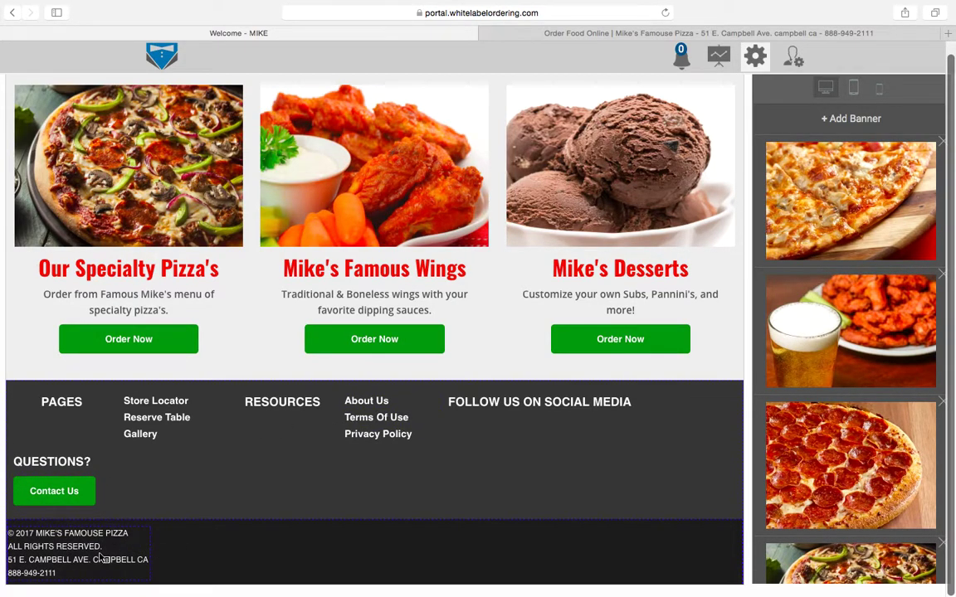
{"action": "scroll", "coordinate": [337, 463], "scroll_direction": "up", "scroll_amount": 10}
{"action": "scroll", "coordinate": [337, 464], "scroll_direction": "up", "scroll_amount": 2}
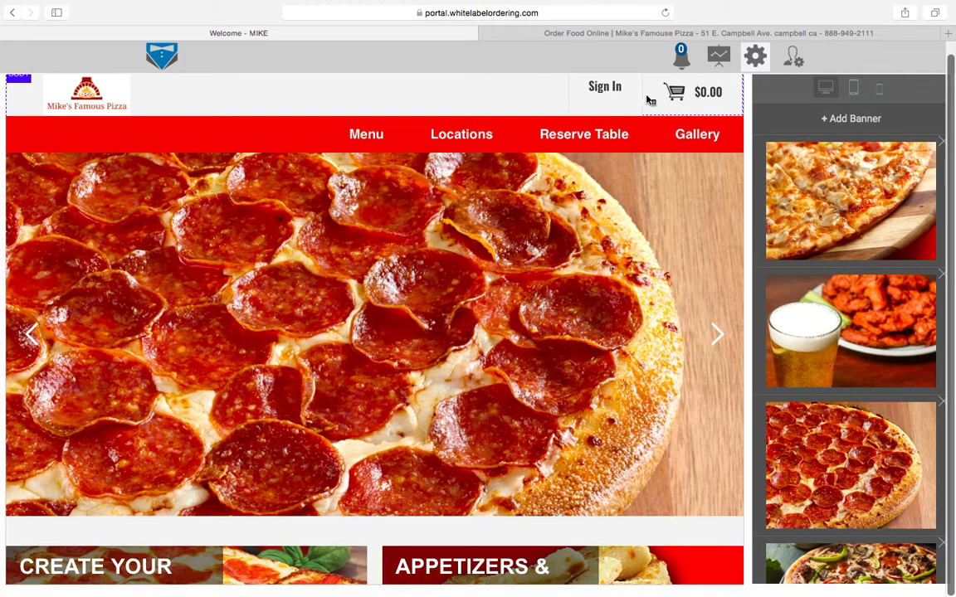
{"action": "scroll", "coordinate": [314, 239], "scroll_direction": "down", "scroll_amount": 5}
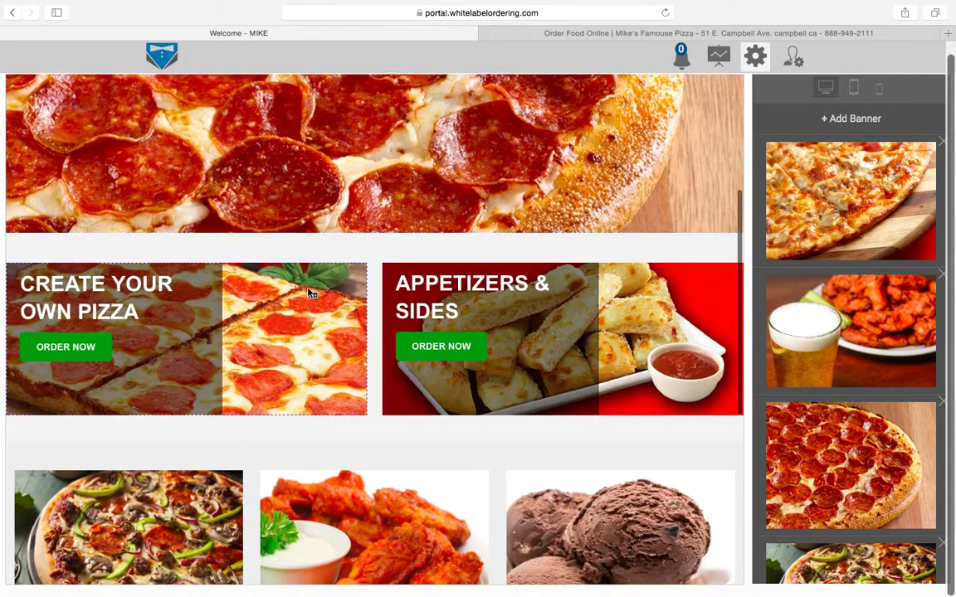
{"action": "scroll", "coordinate": [311, 292], "scroll_direction": "down", "scroll_amount": 2}
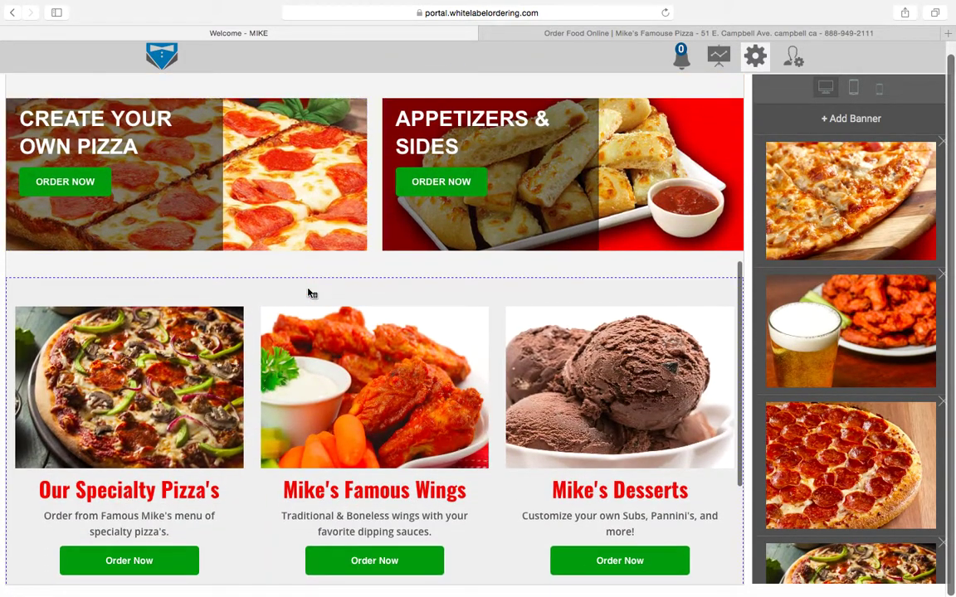
{"action": "scroll", "coordinate": [308, 293], "scroll_direction": "down", "scroll_amount": 3}
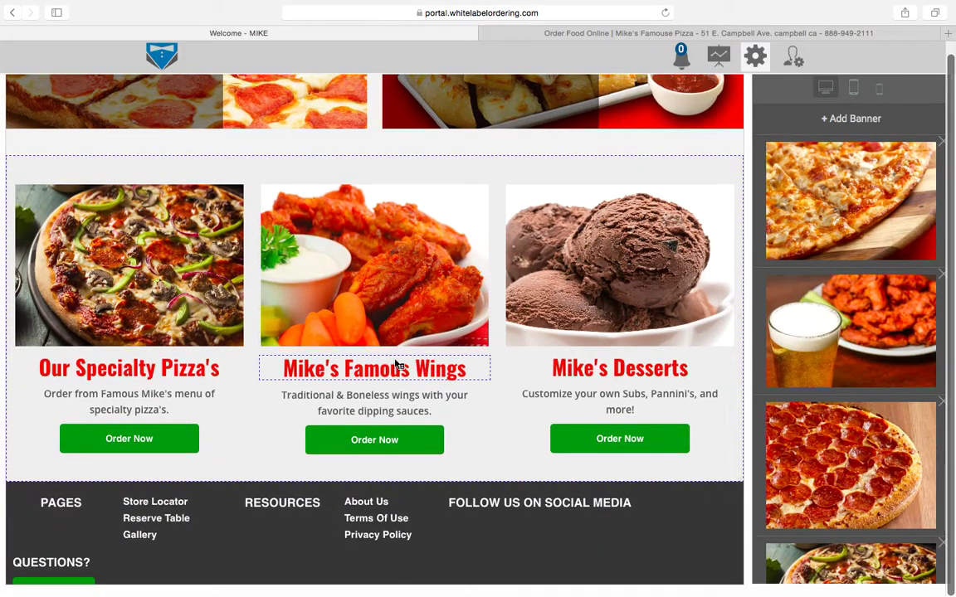
{"action": "left_click", "coordinate": [630, 374]}
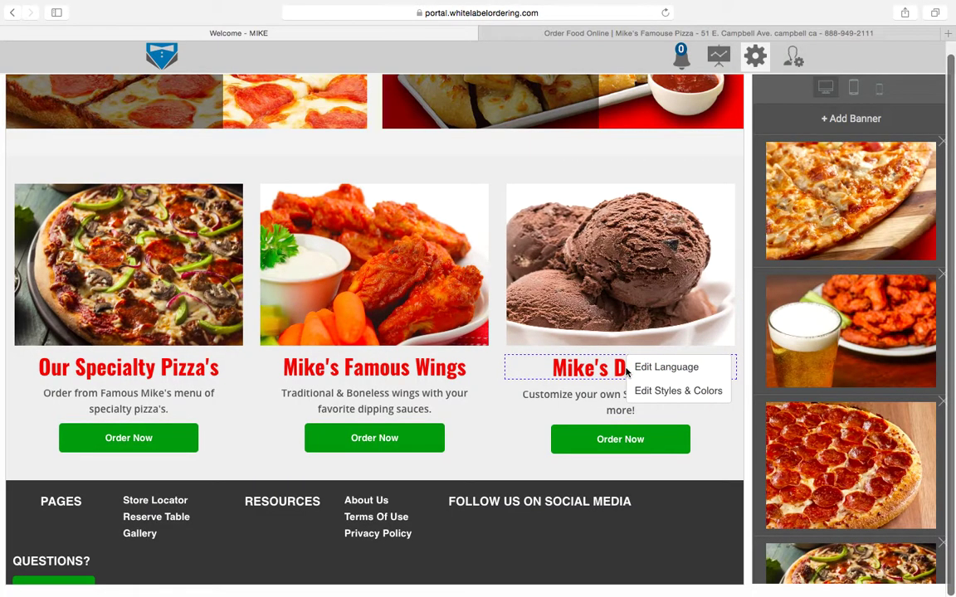
{"action": "left_click", "coordinate": [656, 368]}
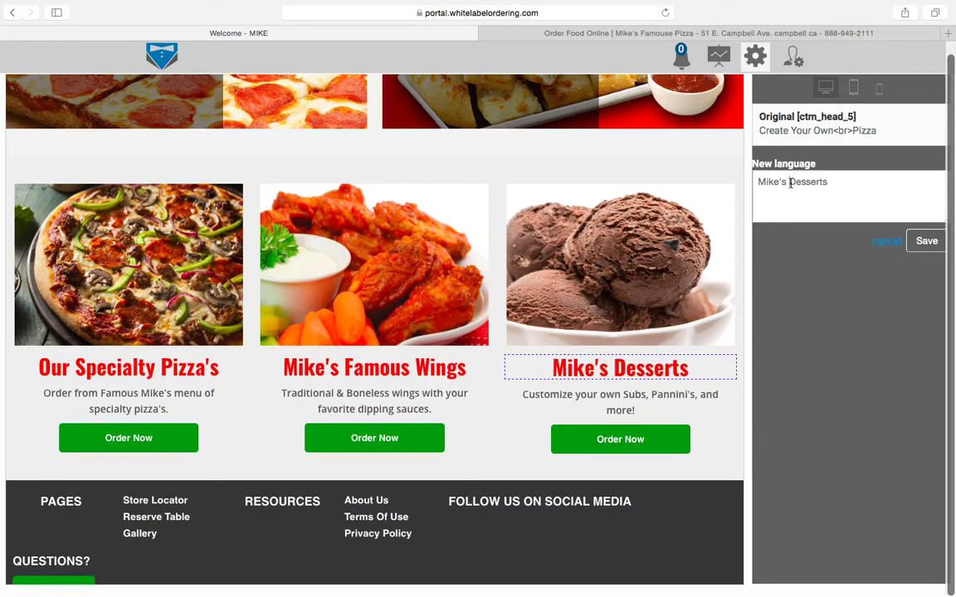
{"action": "left_click", "coordinate": [790, 183]}
{"action": "type", "text": "Yummy"}
{"action": "left_click", "coordinate": [926, 245]}
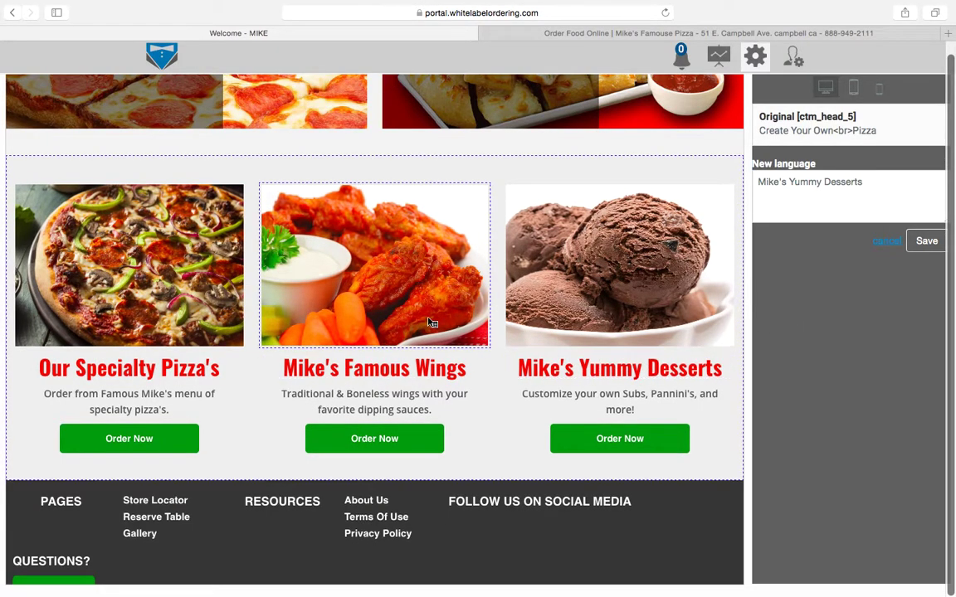
{"action": "left_click", "coordinate": [885, 242]}
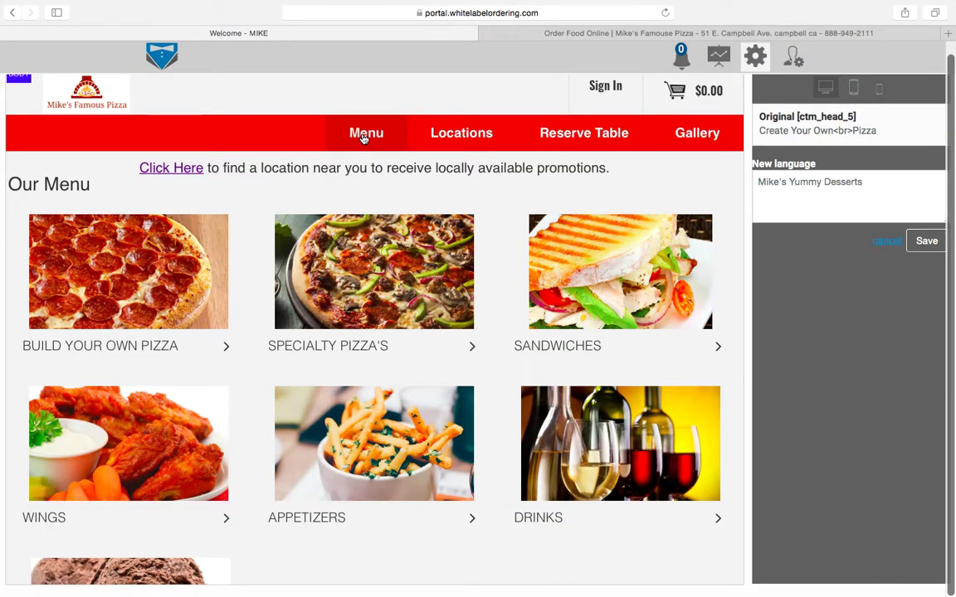
View the store's Menu page in the preview and return to the homepage's desserts section
{"action": "left_click", "coordinate": [366, 138]}
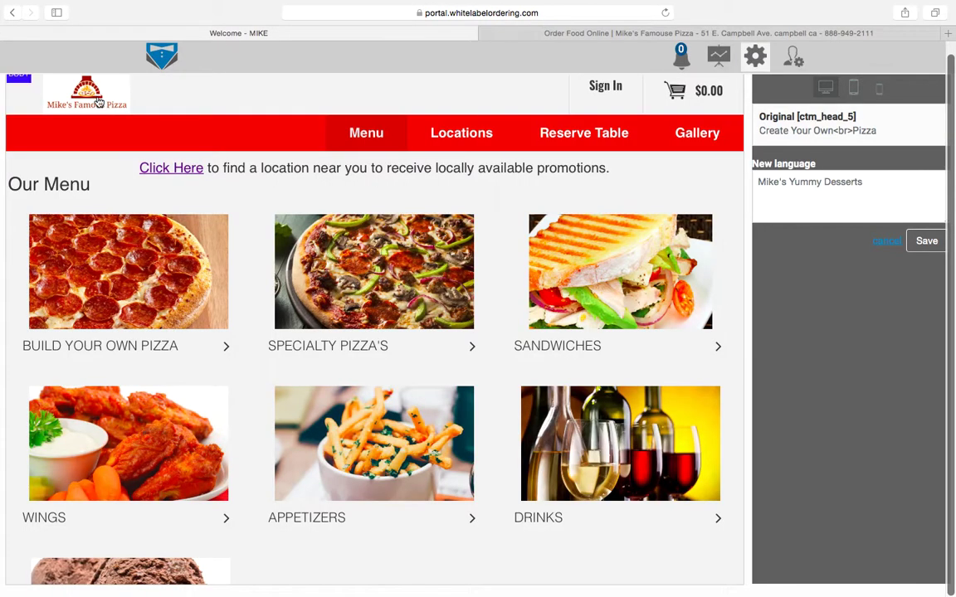
{"action": "left_click", "coordinate": [93, 98]}
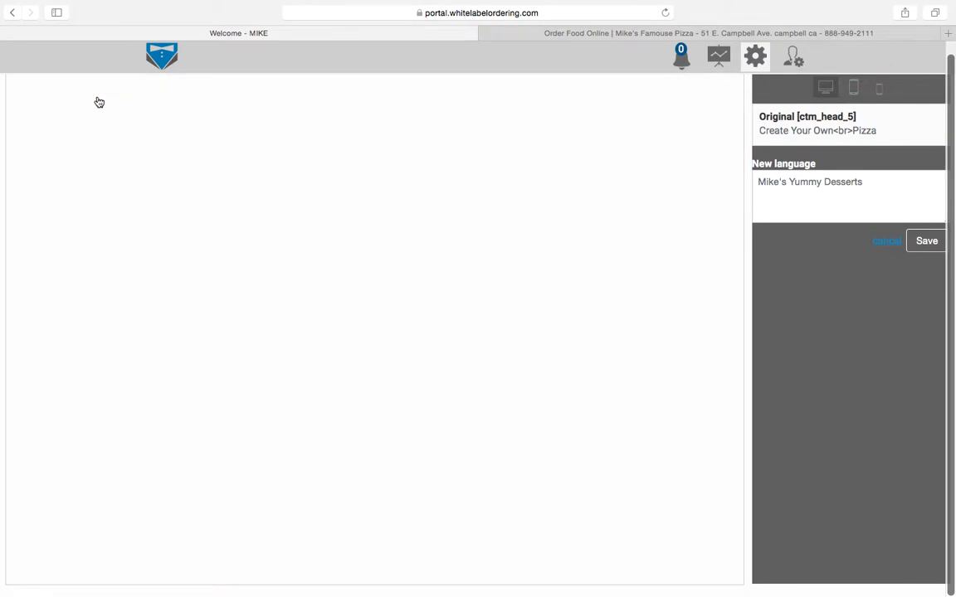
{"action": "scroll", "coordinate": [321, 263], "scroll_direction": "down", "scroll_amount": 10}
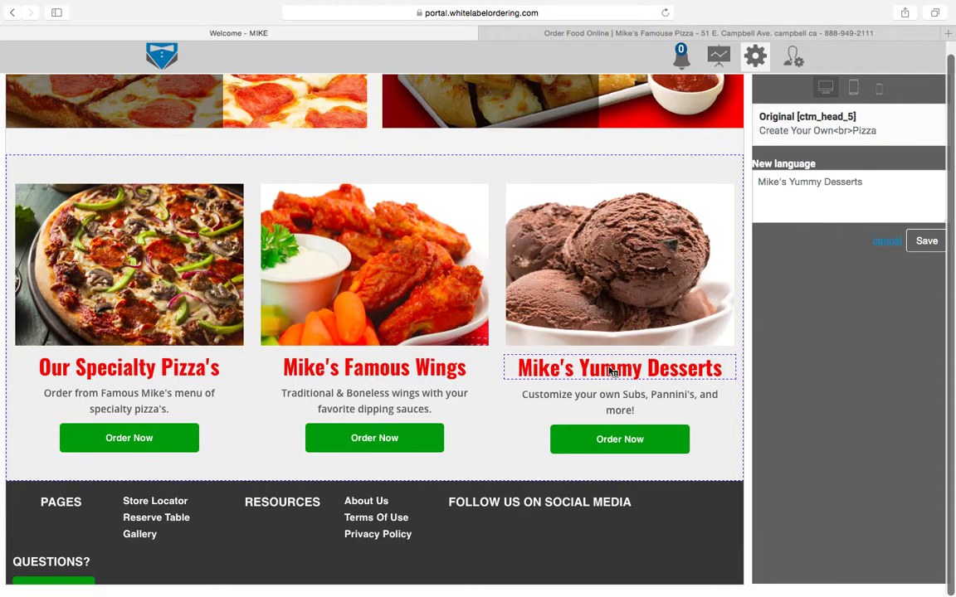
Remove "Yummy" from the desserts heading so it reads "Mike's Desserts", and save the new language
{"action": "left_click", "coordinate": [612, 371]}
{"action": "left_click", "coordinate": [633, 368]}
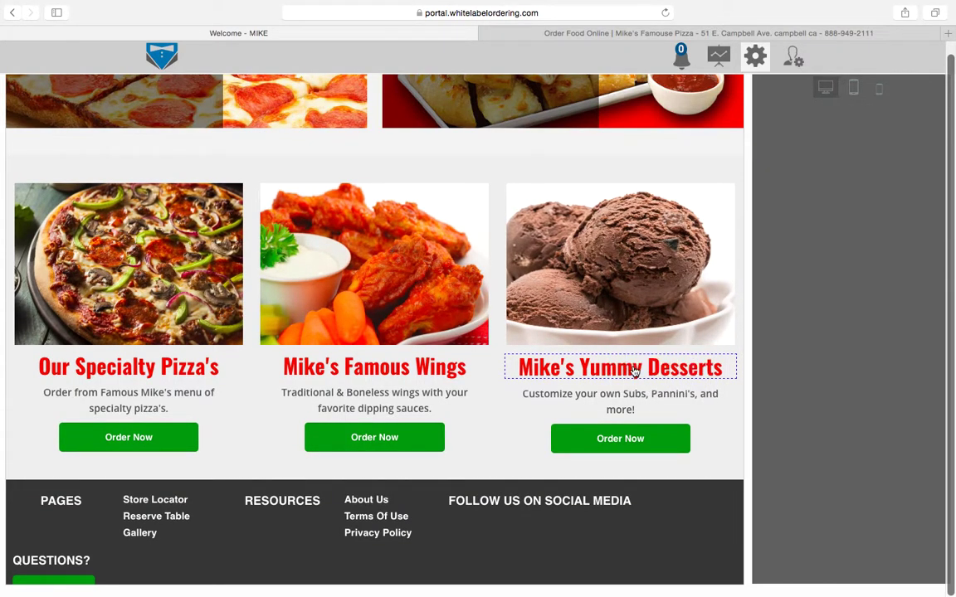
{"action": "left_click_drag", "start_coordinate": [820, 182], "coordinate": [791, 181]}
{"action": "key", "text": "BackSpace"}
{"action": "key", "text": "BackSpace"}
{"action": "left_click", "coordinate": [925, 242]}
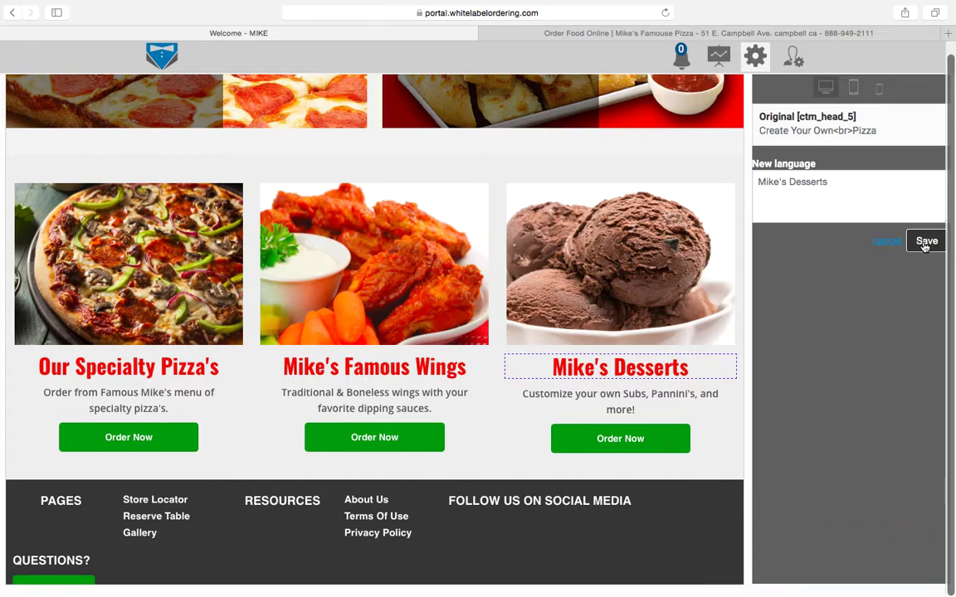
Try green #00df00 and violet #3300df as the font color of the Mike's Desserts heading style, and cancel the color change
{"action": "left_click", "coordinate": [633, 375]}
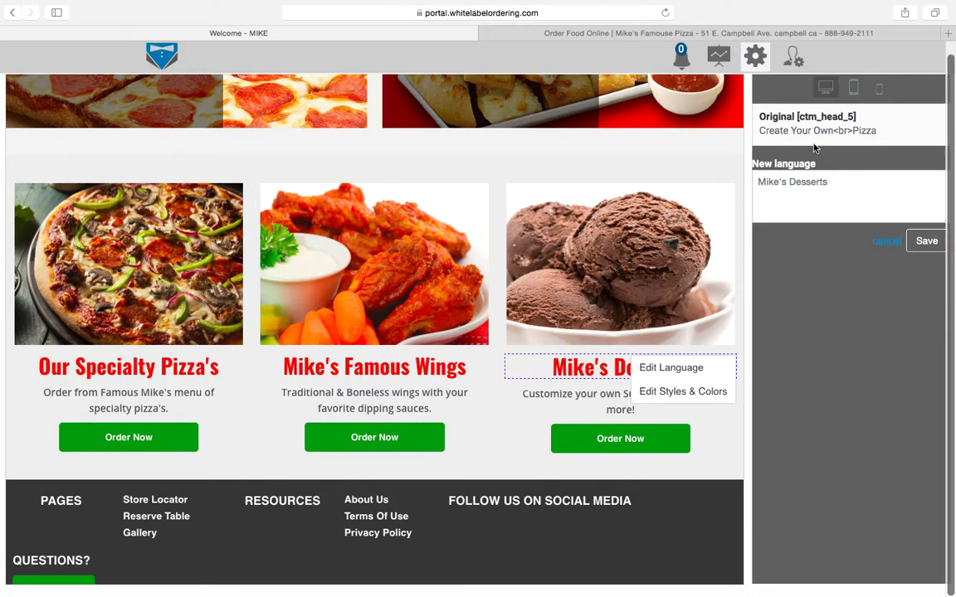
{"action": "left_click", "coordinate": [668, 393]}
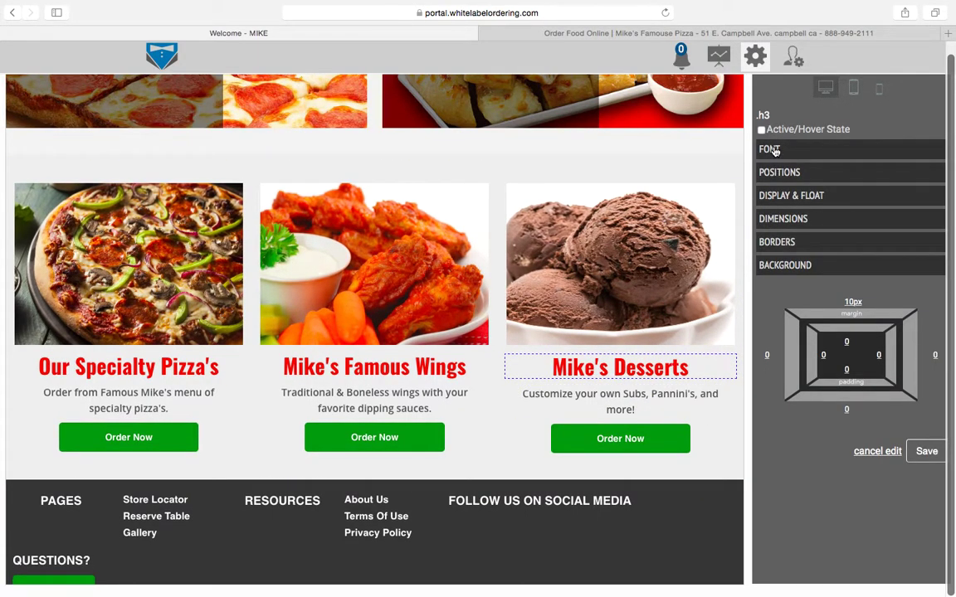
{"action": "left_click", "coordinate": [772, 150]}
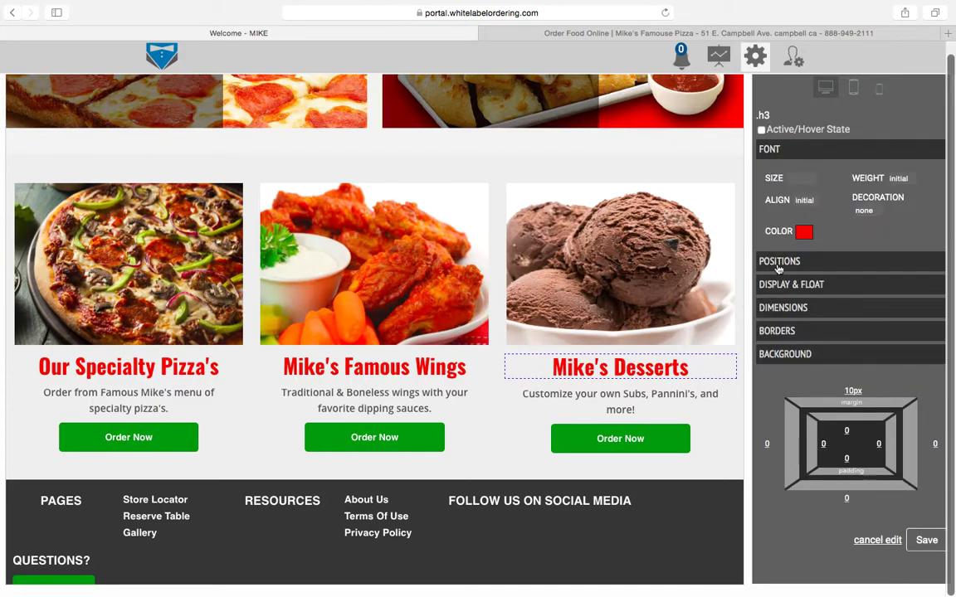
{"action": "left_click", "coordinate": [804, 234]}
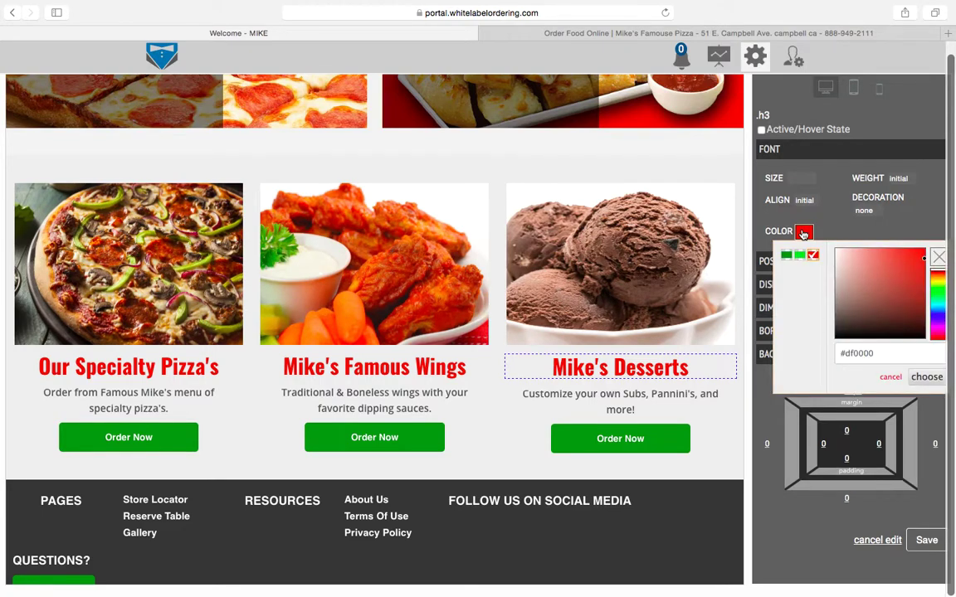
{"action": "left_click", "coordinate": [800, 257]}
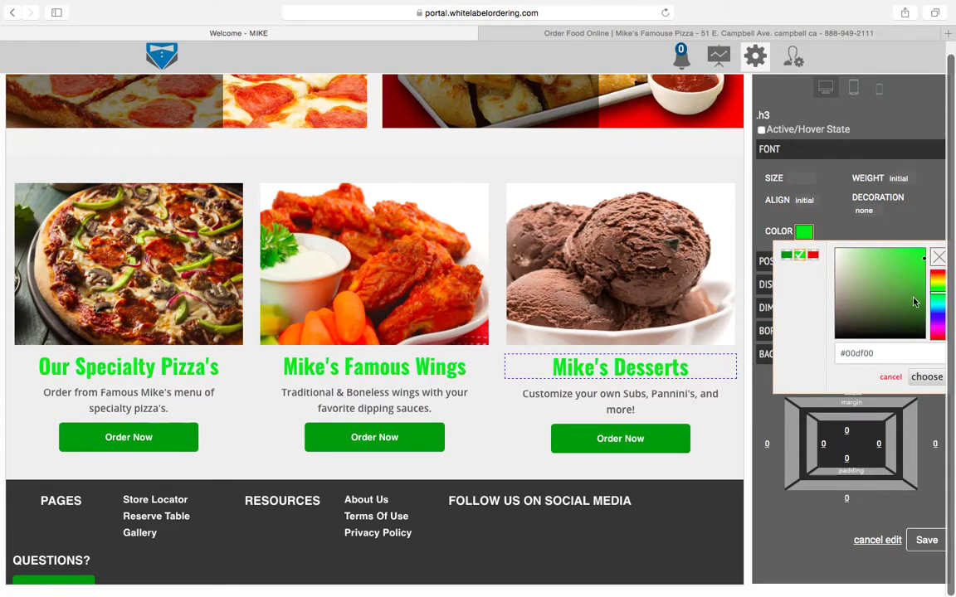
{"action": "left_click", "coordinate": [938, 323]}
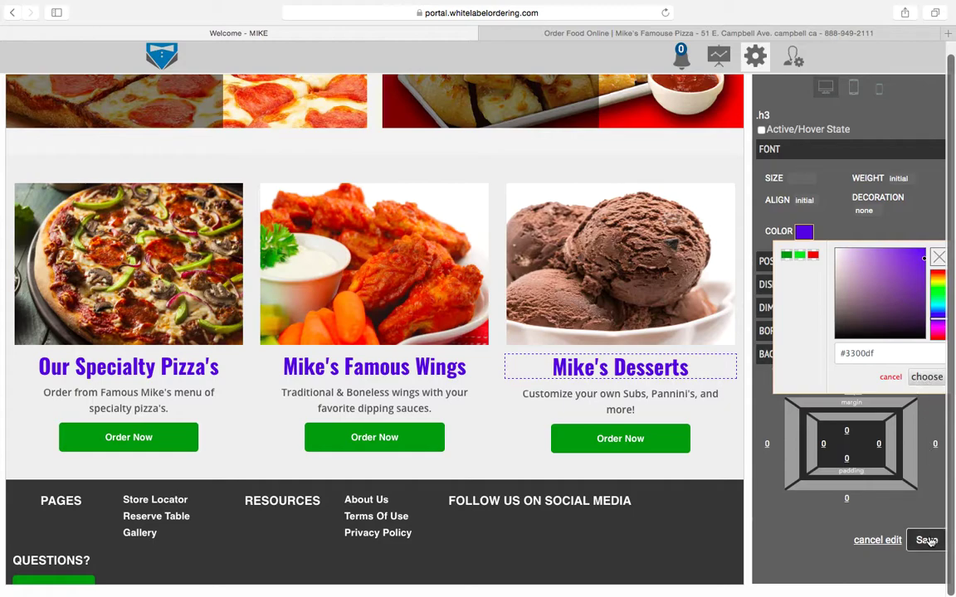
{"action": "left_click", "coordinate": [890, 378]}
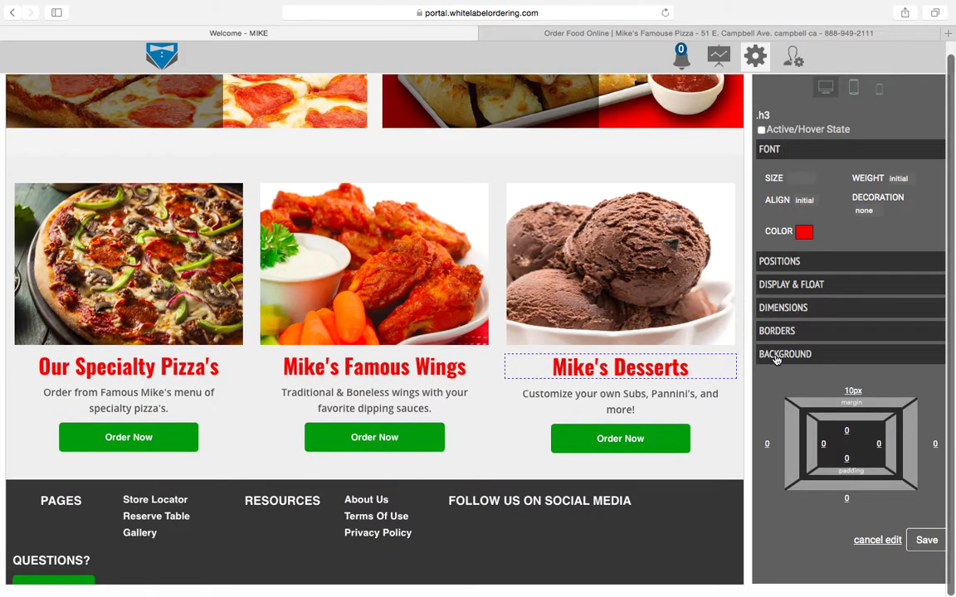
Try green #00df00 and red #df0000 as the heading style's background color, and clear it back to no color
{"action": "left_click", "coordinate": [777, 356]}
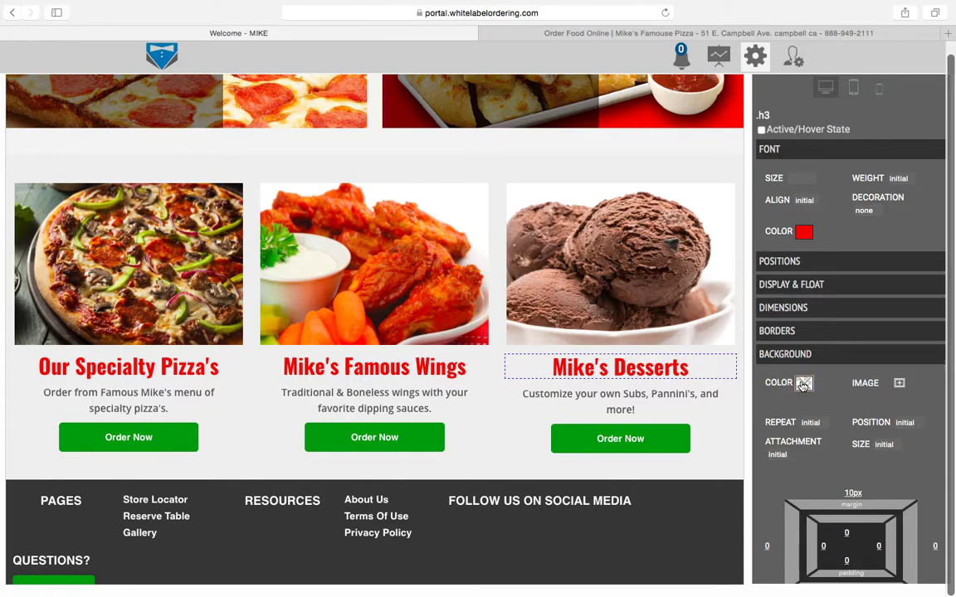
{"action": "left_click", "coordinate": [803, 384]}
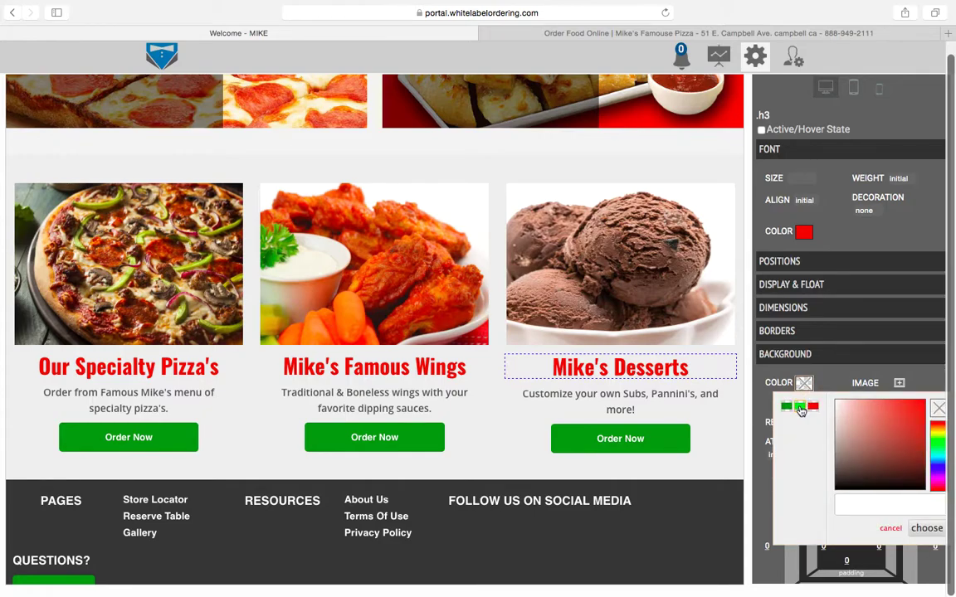
{"action": "left_click", "coordinate": [800, 407]}
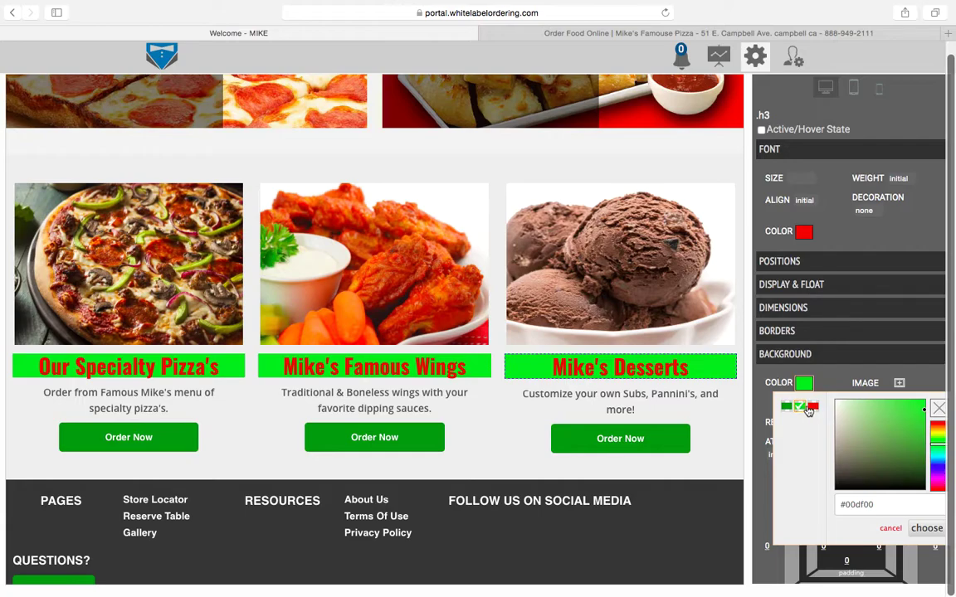
{"action": "left_click", "coordinate": [812, 407]}
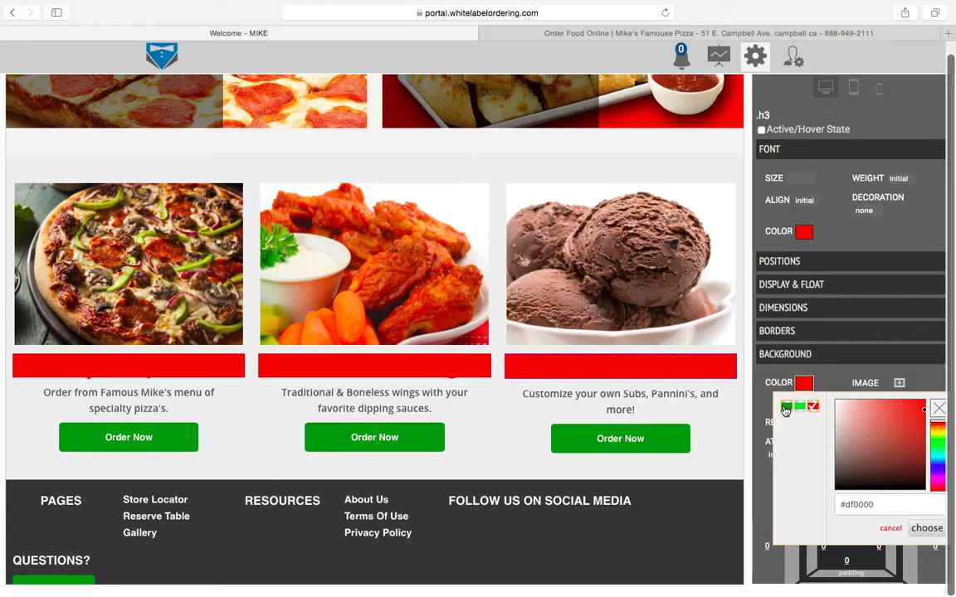
{"action": "left_click", "coordinate": [785, 409]}
{"action": "left_click", "coordinate": [798, 408]}
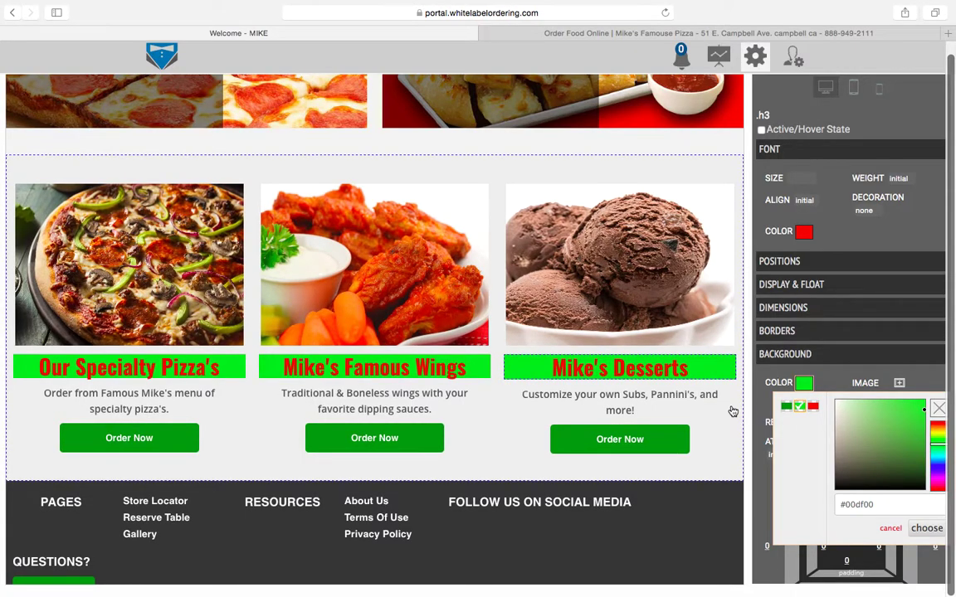
{"action": "left_click", "coordinate": [939, 409]}
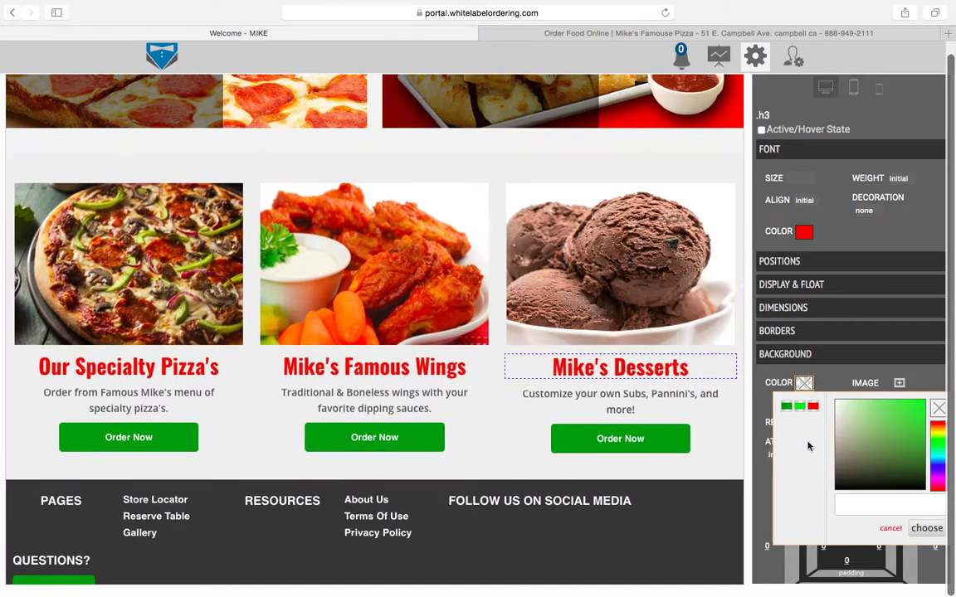
{"action": "left_click", "coordinate": [926, 528]}
{"action": "scroll", "coordinate": [905, 545], "scroll_direction": "down", "scroll_amount": 2}
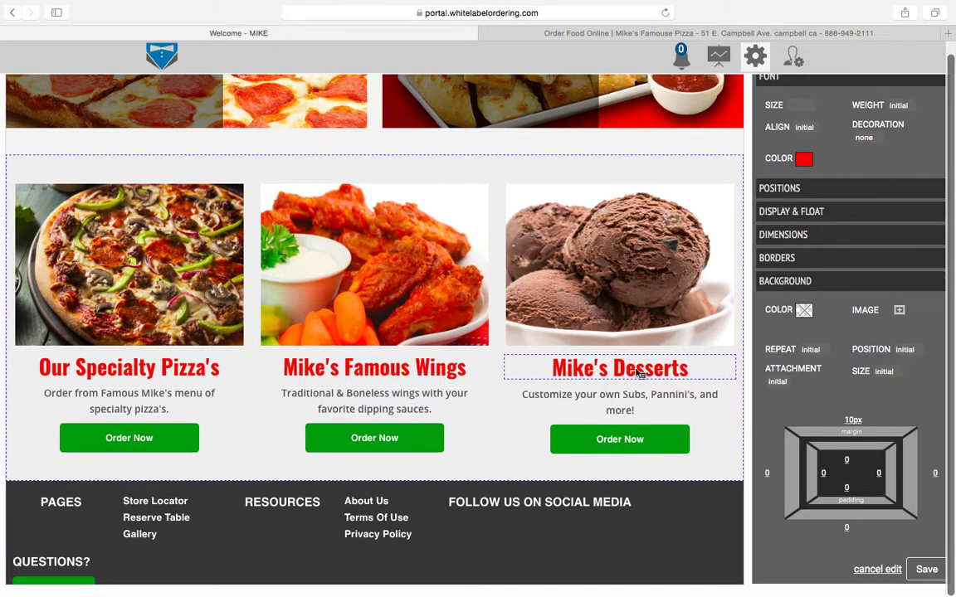
Try red #df0000 and violet #3300df on the Order Now button style's background, set it to green #009300, and save
{"action": "left_click", "coordinate": [677, 442]}
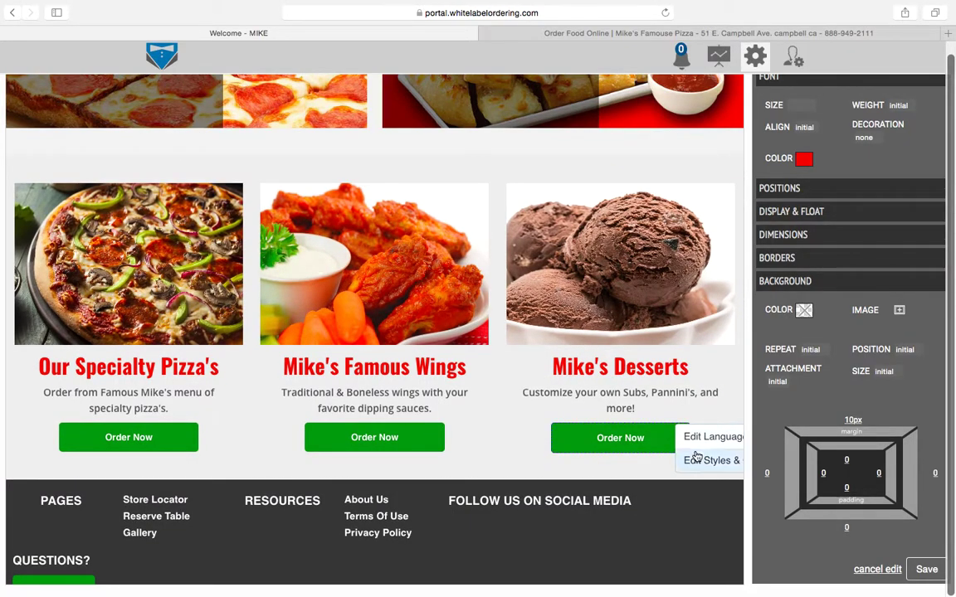
{"action": "left_click", "coordinate": [696, 459]}
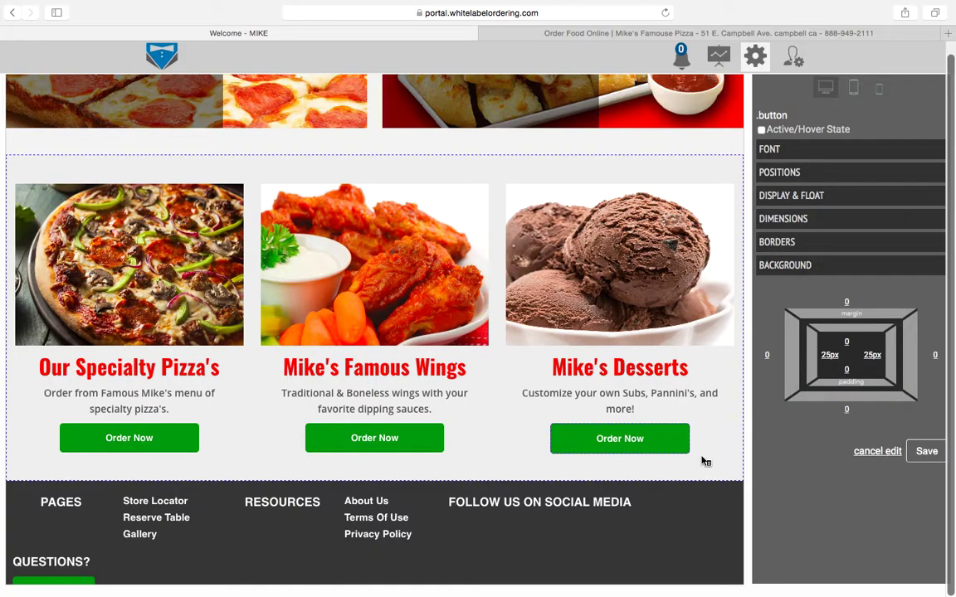
{"action": "left_click", "coordinate": [772, 267]}
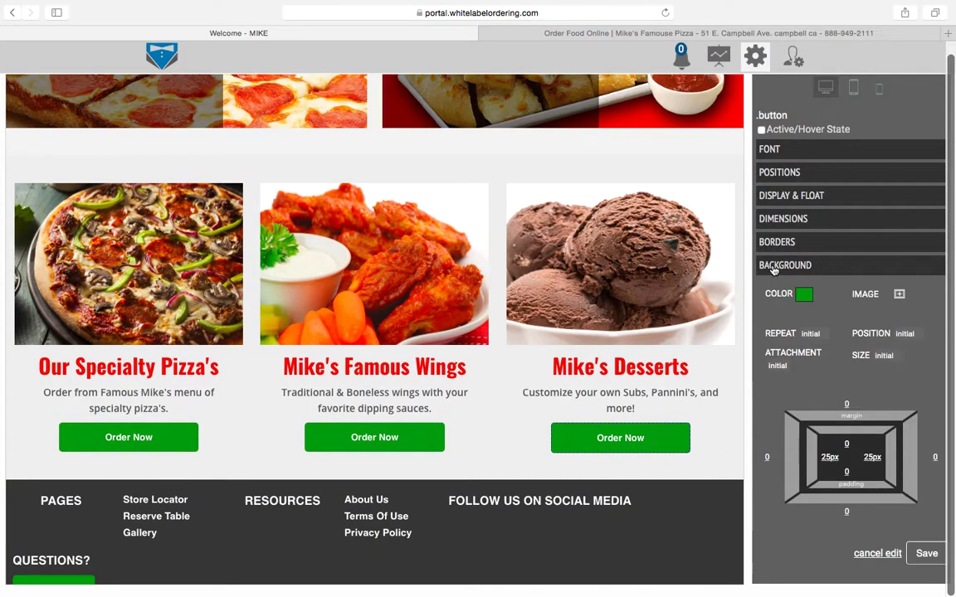
{"action": "left_click", "coordinate": [803, 294]}
{"action": "left_click", "coordinate": [812, 319]}
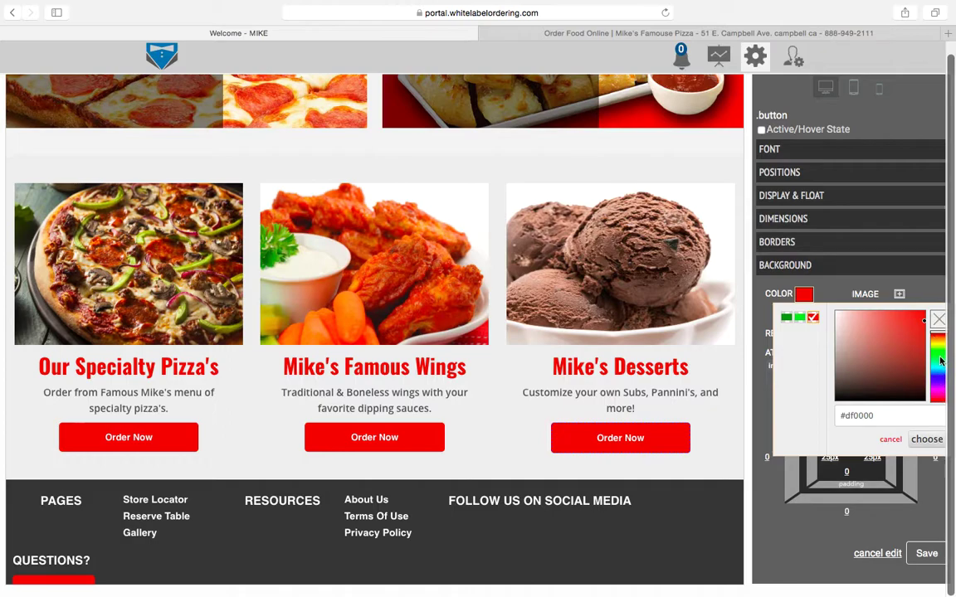
{"action": "left_click", "coordinate": [938, 384]}
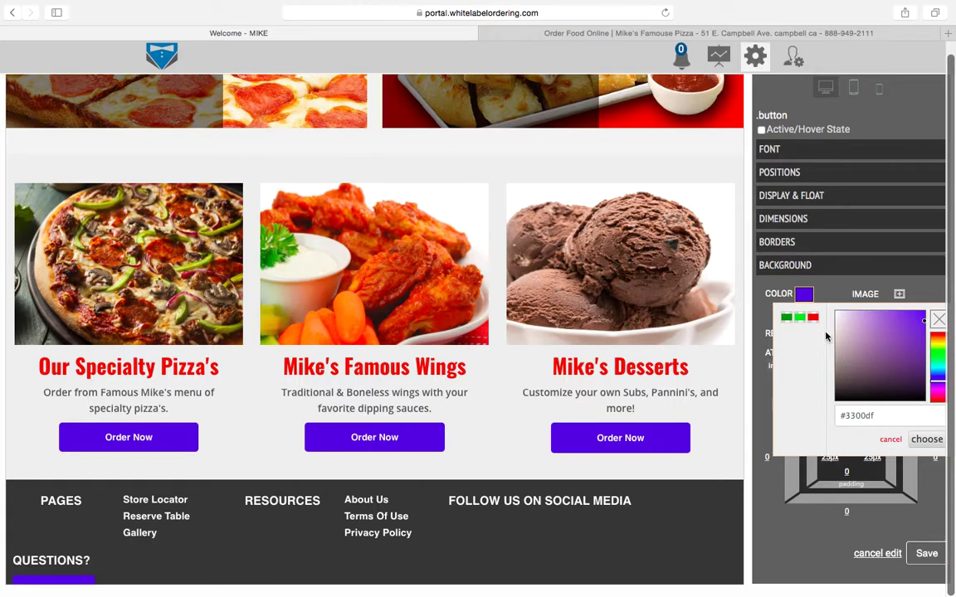
{"action": "left_click", "coordinate": [786, 318]}
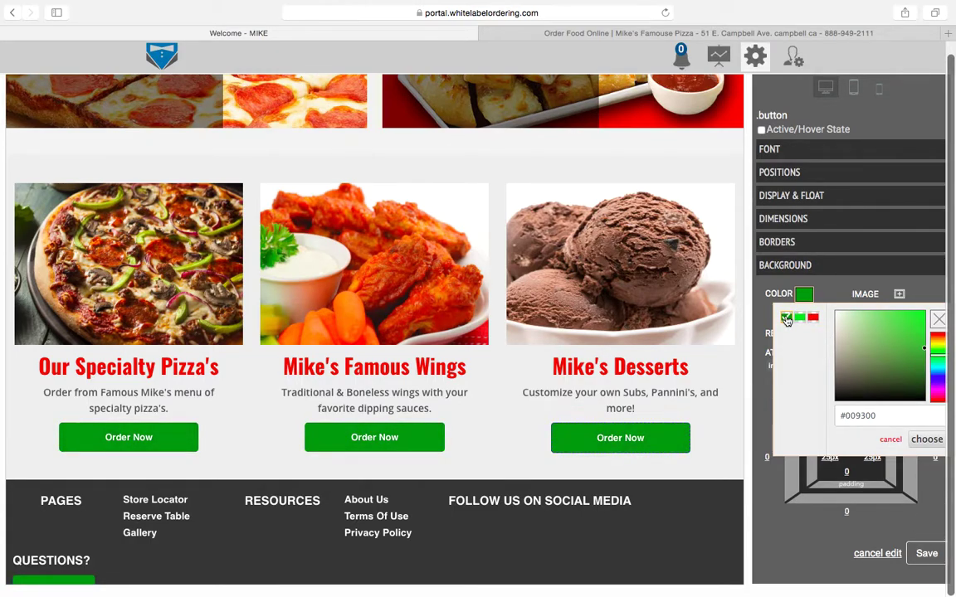
{"action": "left_click", "coordinate": [926, 439]}
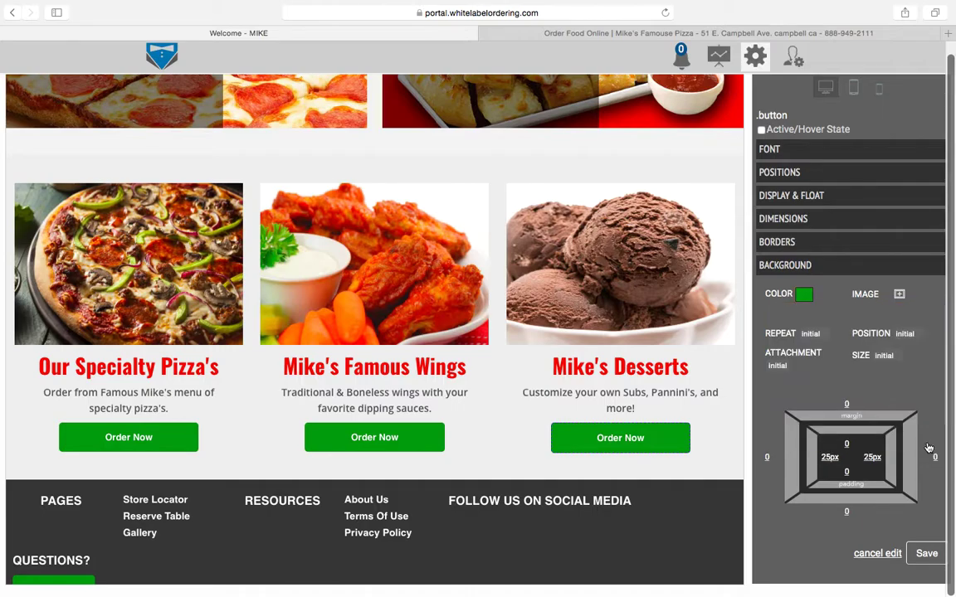
{"action": "left_click", "coordinate": [929, 557]}
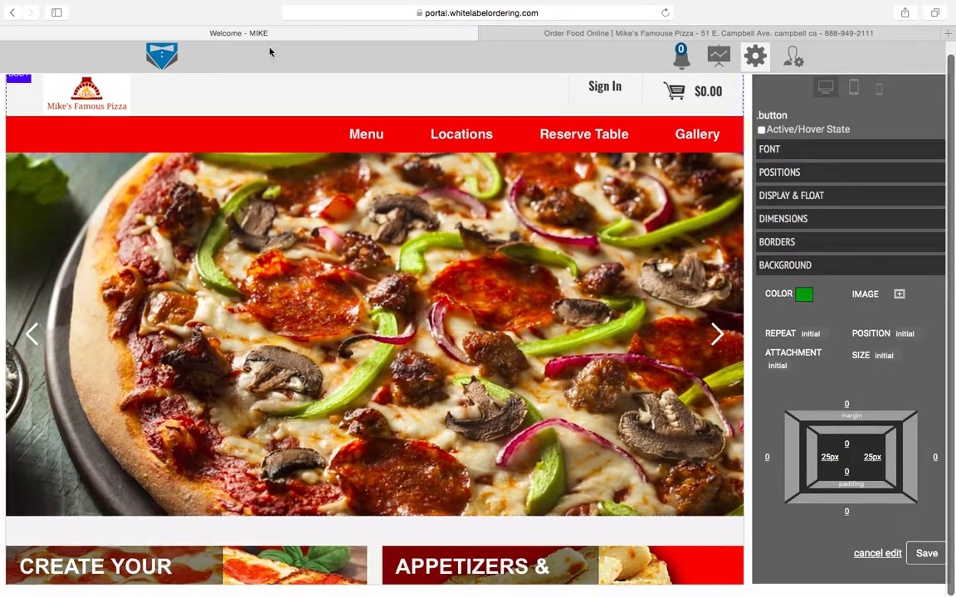
Take the browser window out of full-screen mode
{"action": "mouse_move", "coordinate": [25, 2]}
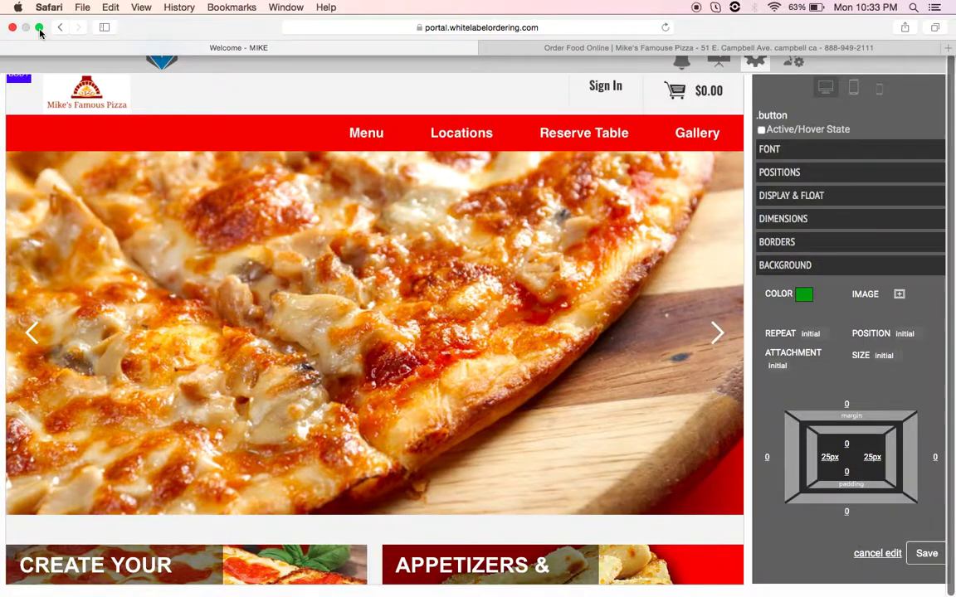
{"action": "left_click", "coordinate": [39, 28]}
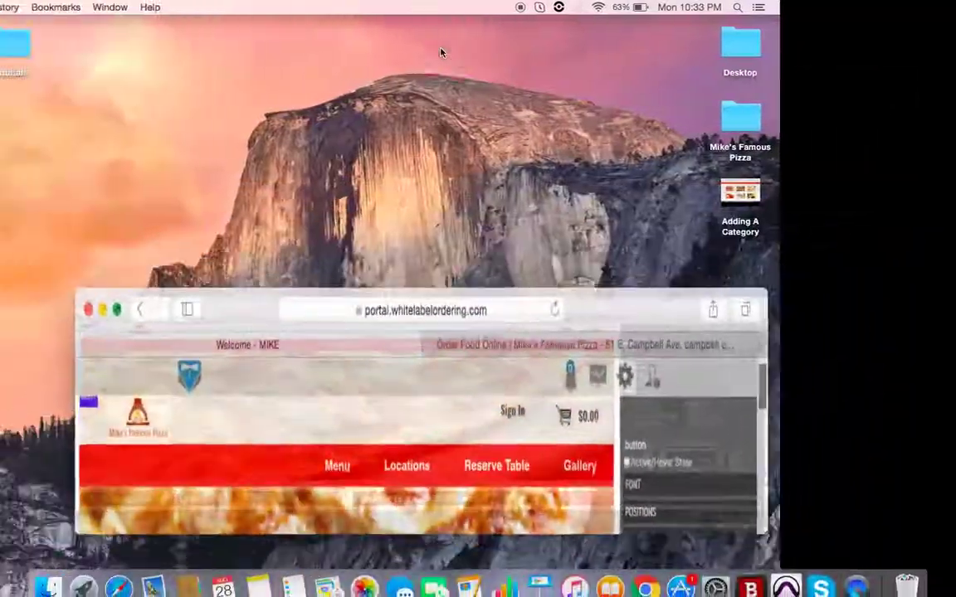